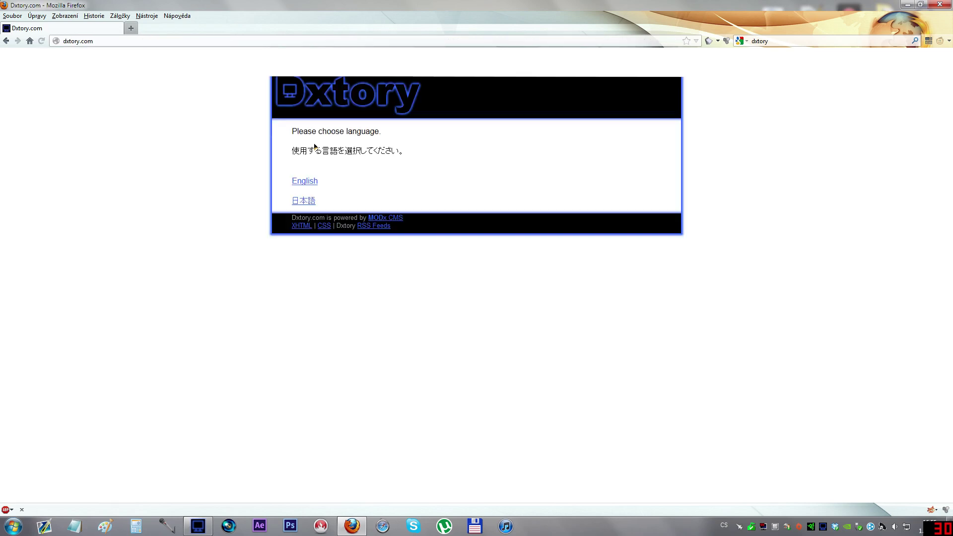
Open the English version of the Dxtory site and scroll through its home page
click(296, 182)
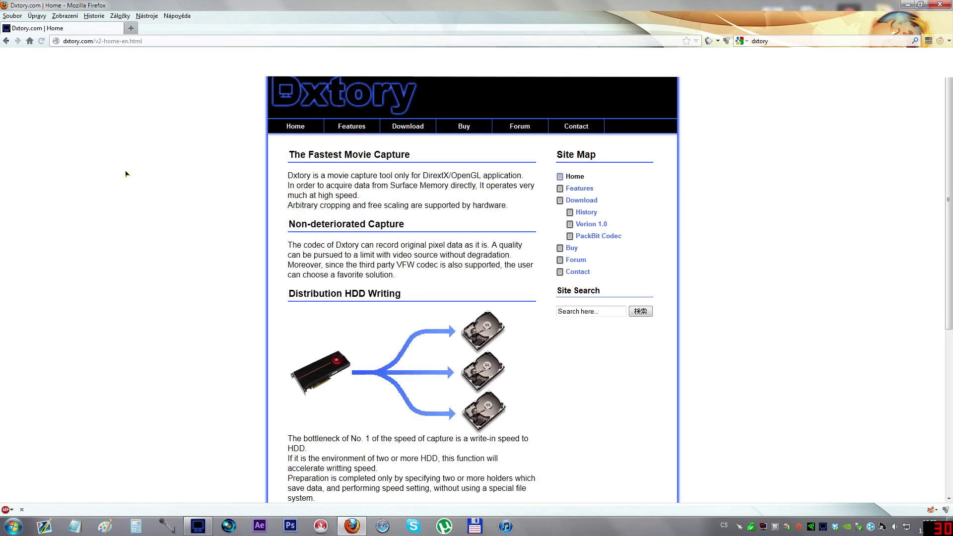
scroll(126, 174, down, 5)
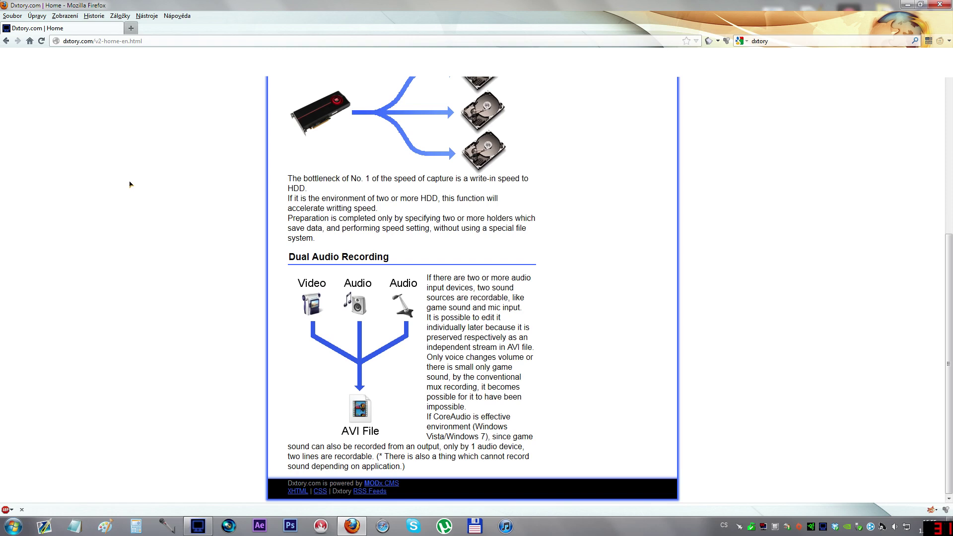
scroll(133, 178, up, 5)
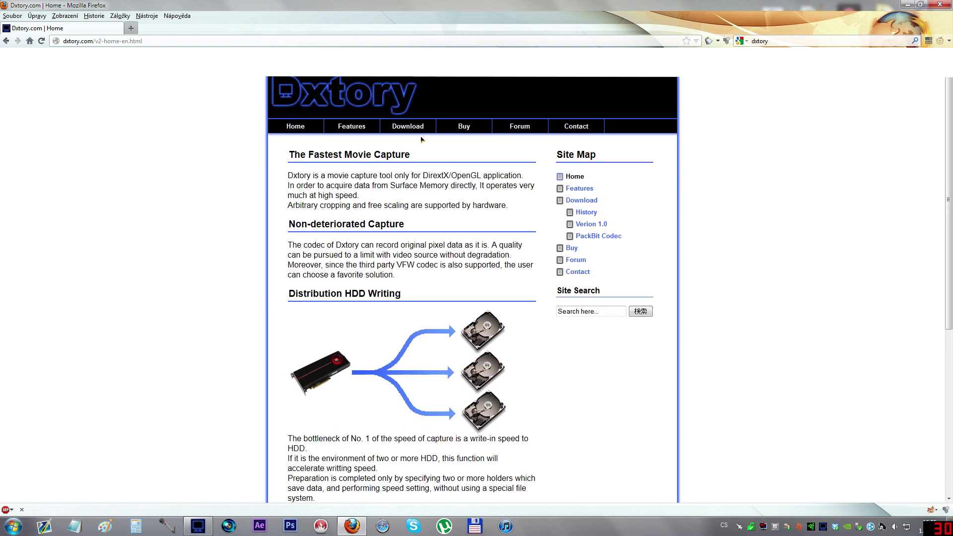
Go through Buy and Buy Now to the PayPal license checkout, then close Firefox
click(386, 130)
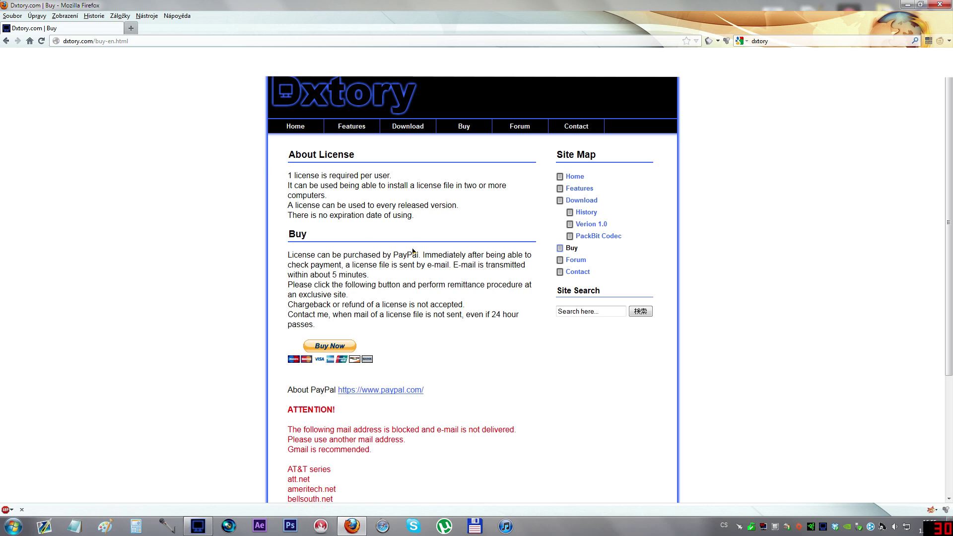
click(328, 346)
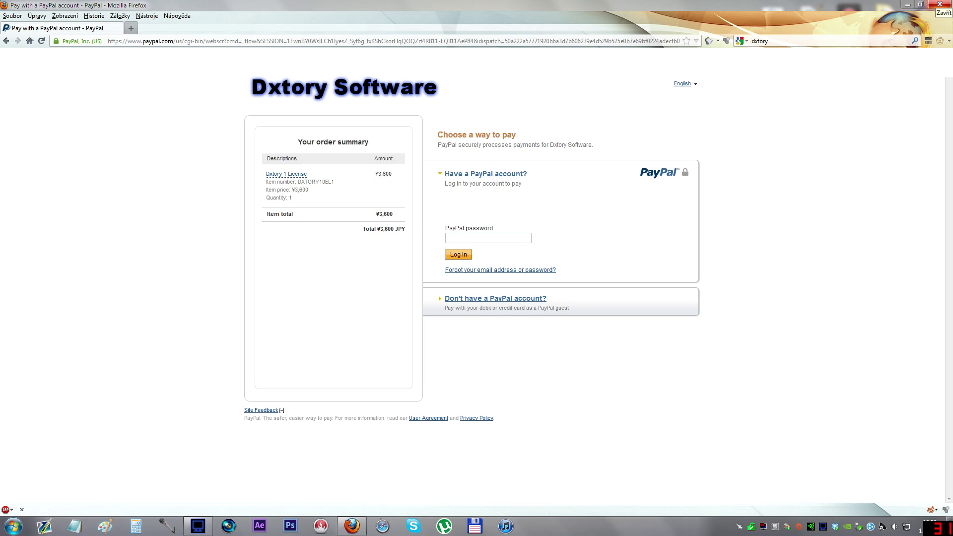
click(939, 5)
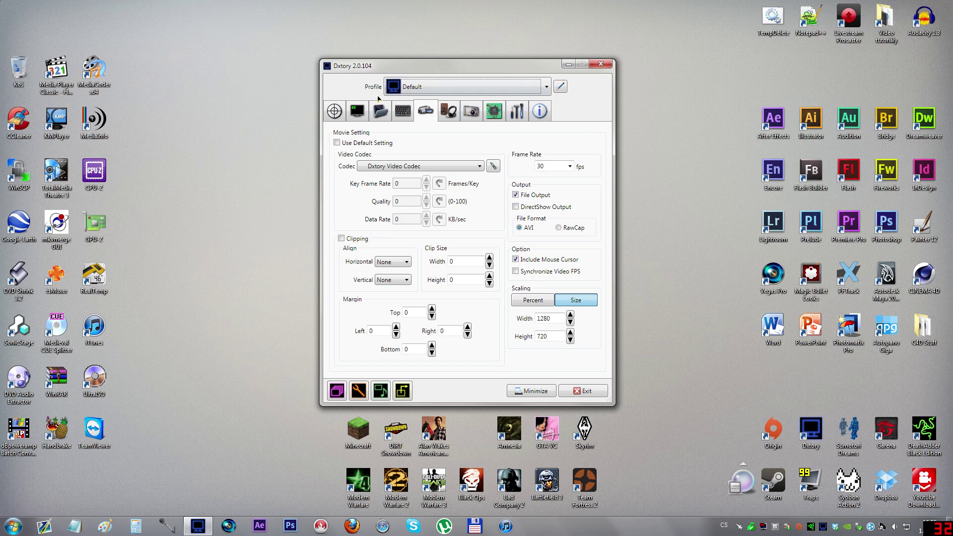
Keep the Default profile selected and show the Target page with its empty process list
click(397, 93)
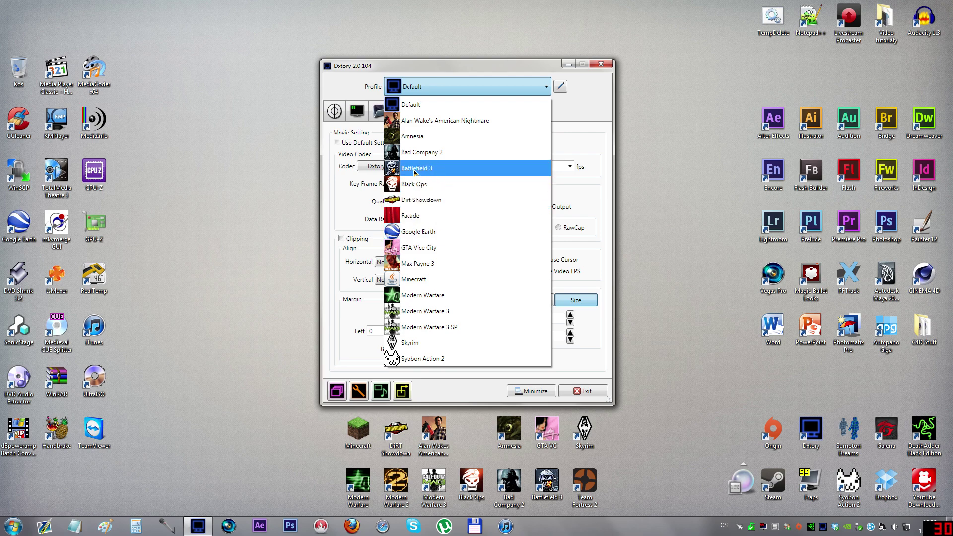
click(415, 104)
click(335, 110)
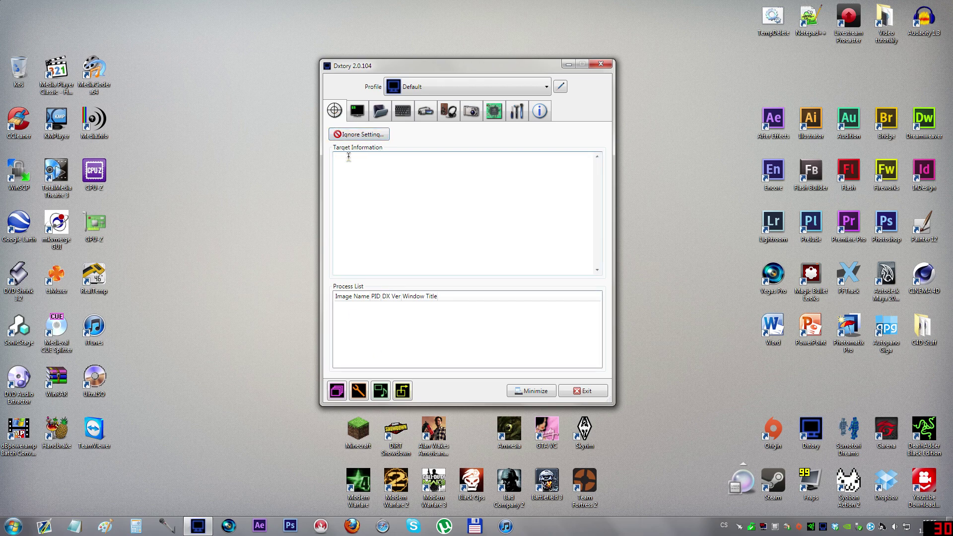
On the Overlay page, nudge the FPS preview and confirm the red FF0000 recording status colour
click(357, 111)
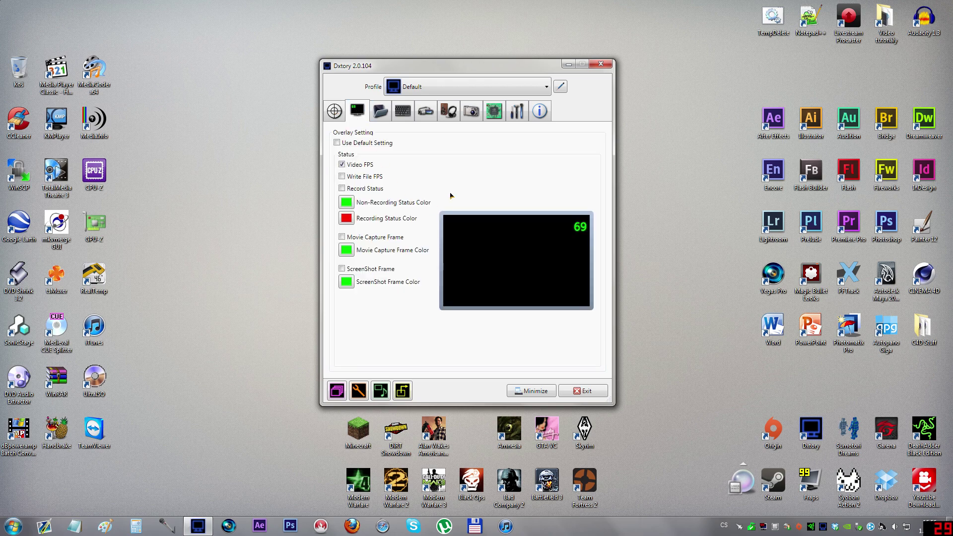
drag(580, 229, 579, 259)
click(346, 221)
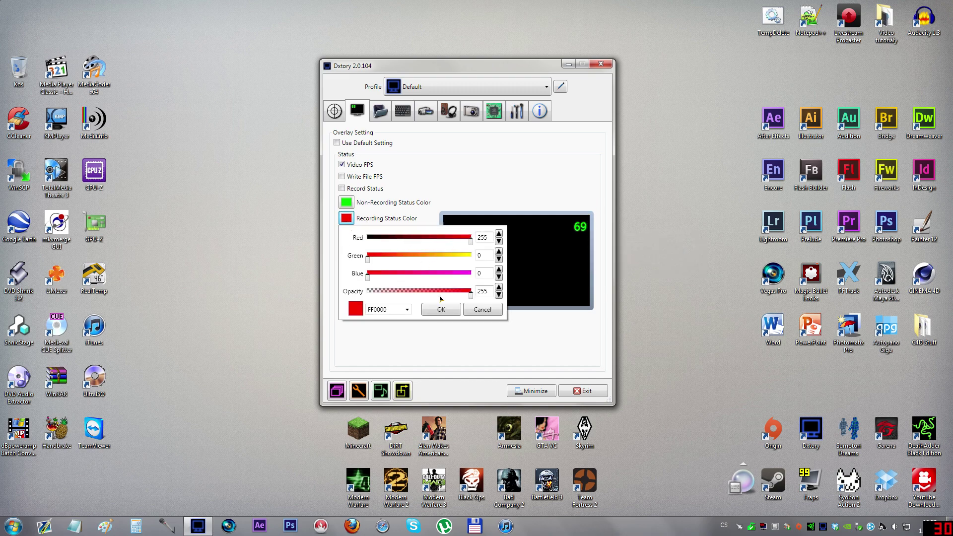
click(440, 309)
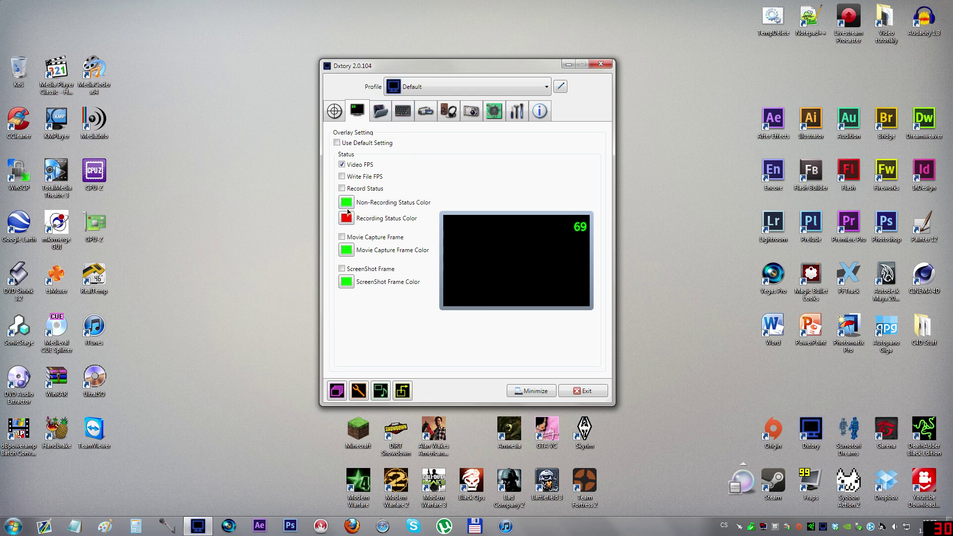
Select the H:\Fraps rec save folder, then view the hotkeys with F9 for movie capture
click(379, 117)
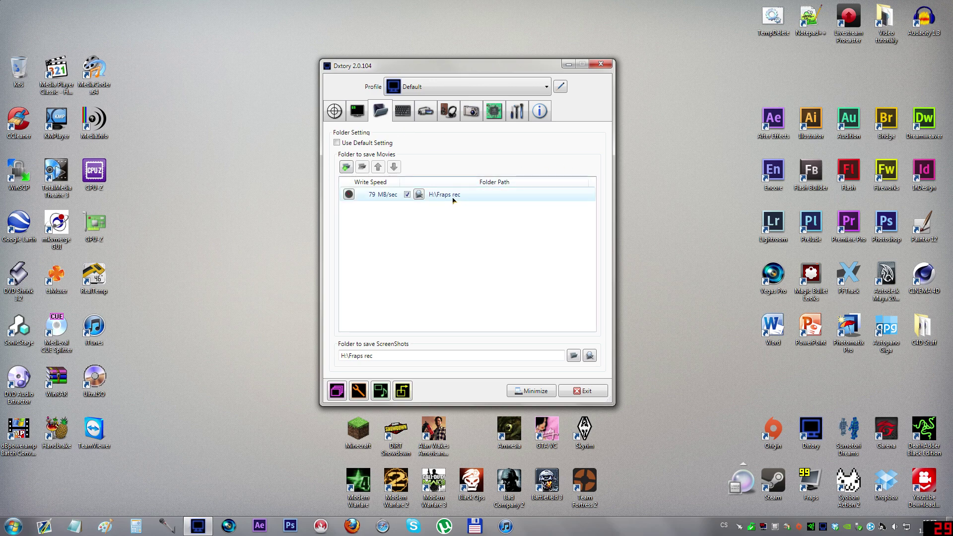
click(434, 197)
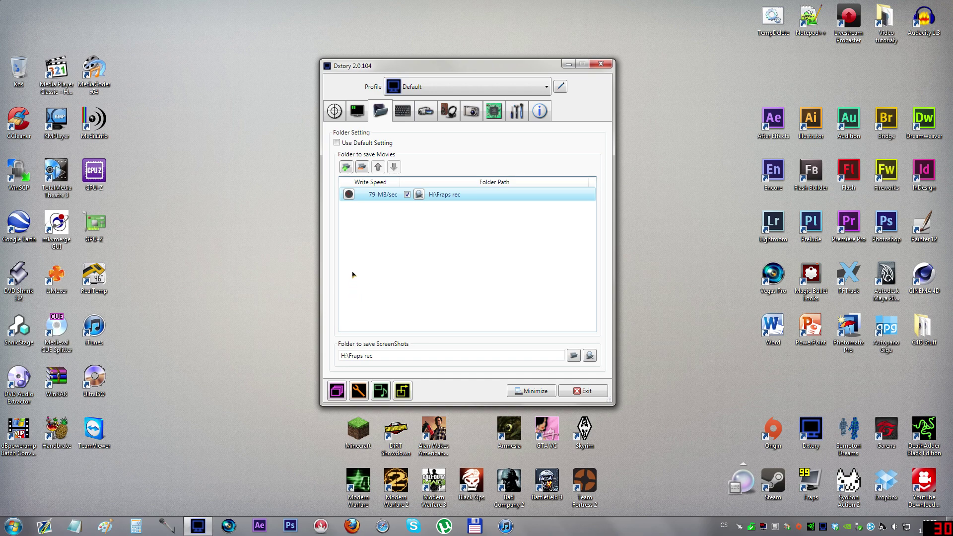
click(408, 111)
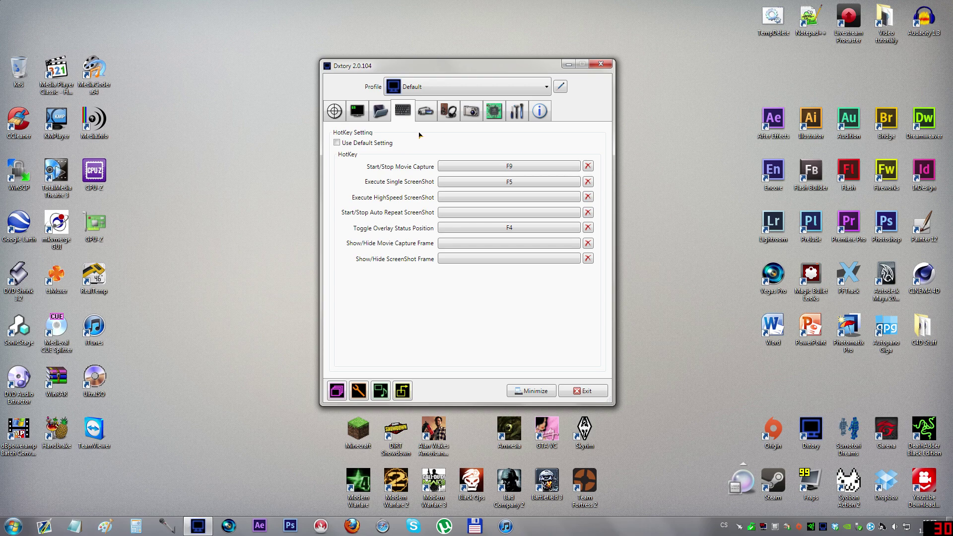
Keep Dxtory Video Codec as the movie codec and show its YUV410 low-quality, compressed format options
click(424, 112)
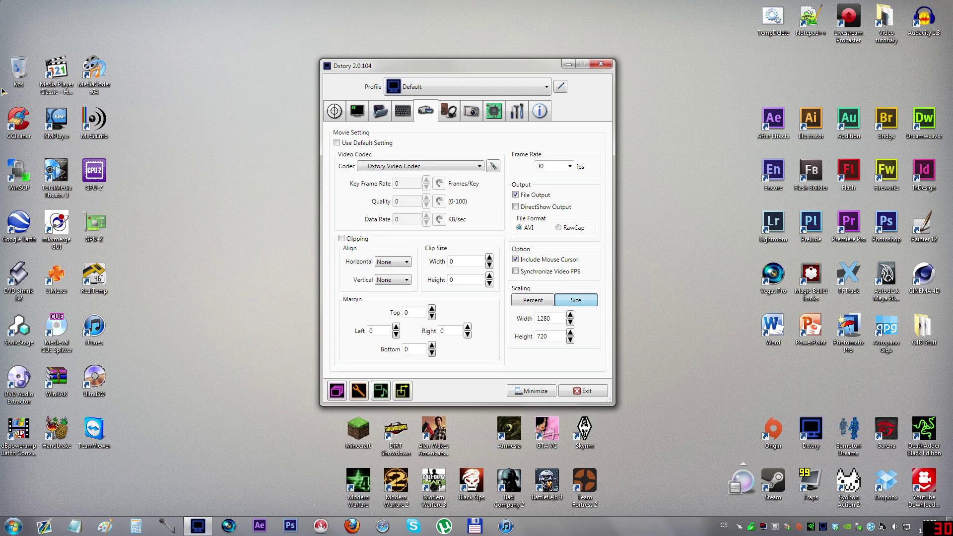
click(369, 168)
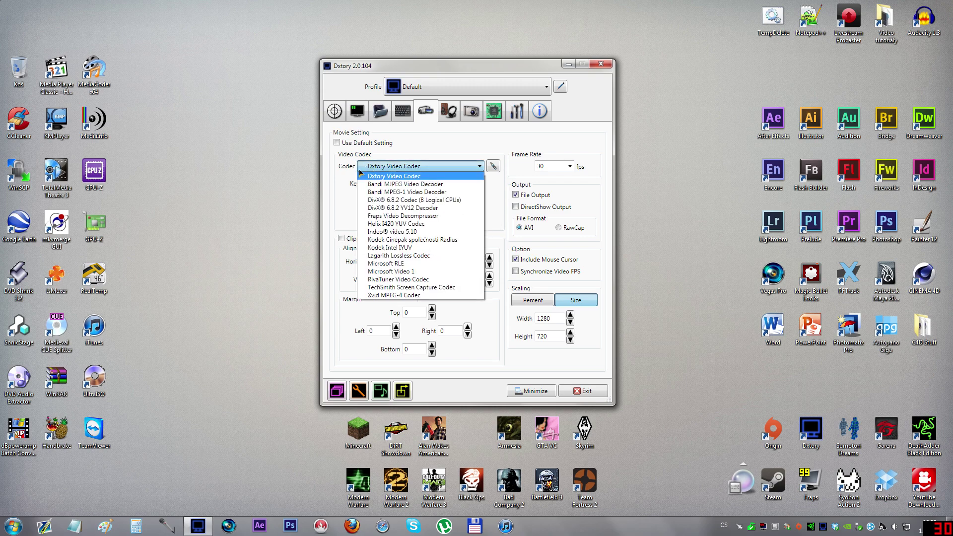
click(419, 178)
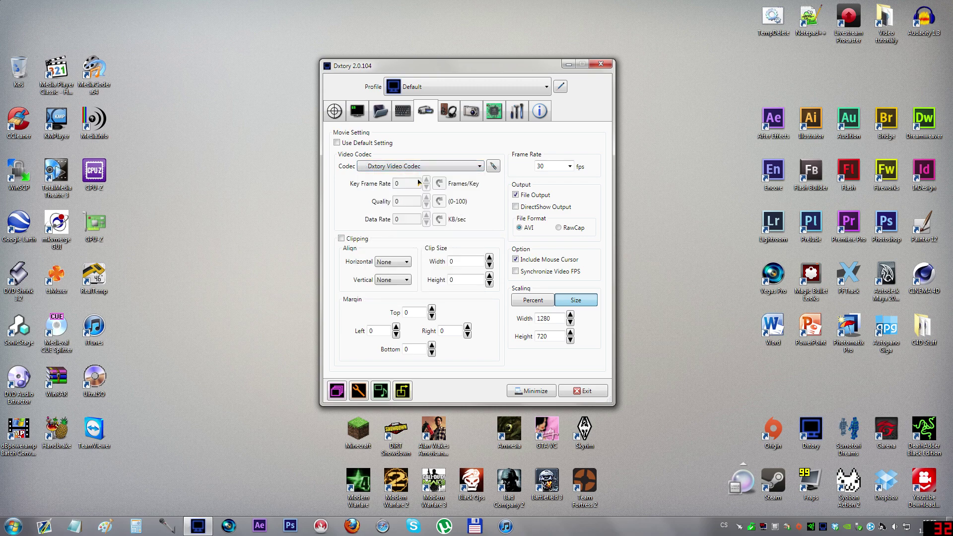
click(493, 170)
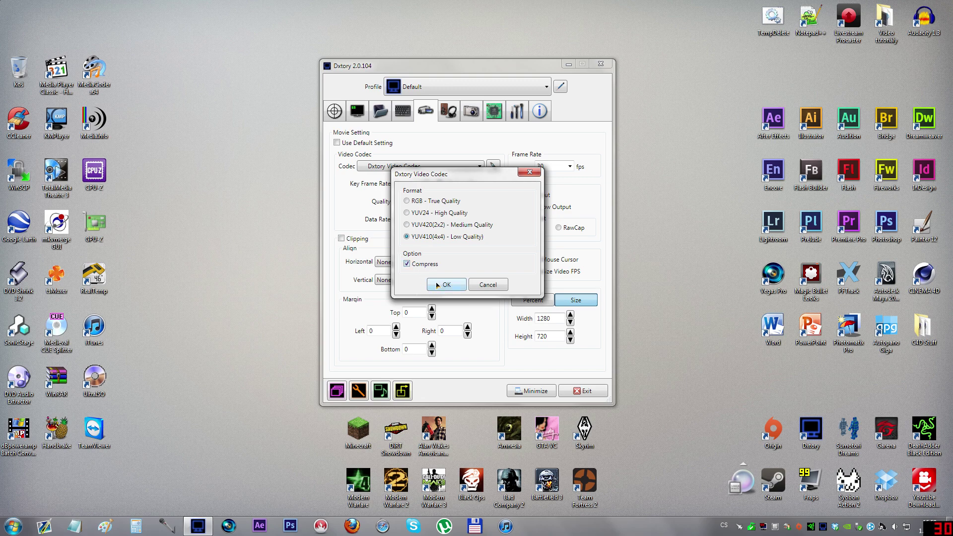
Confirm the codec format options and select the 30 fps frame rate value
click(437, 283)
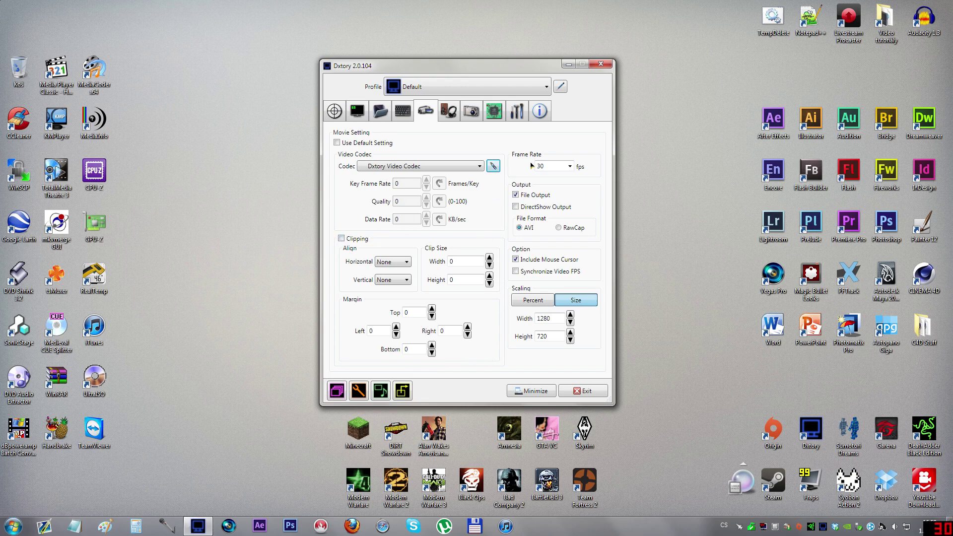
click(565, 166)
click(569, 166)
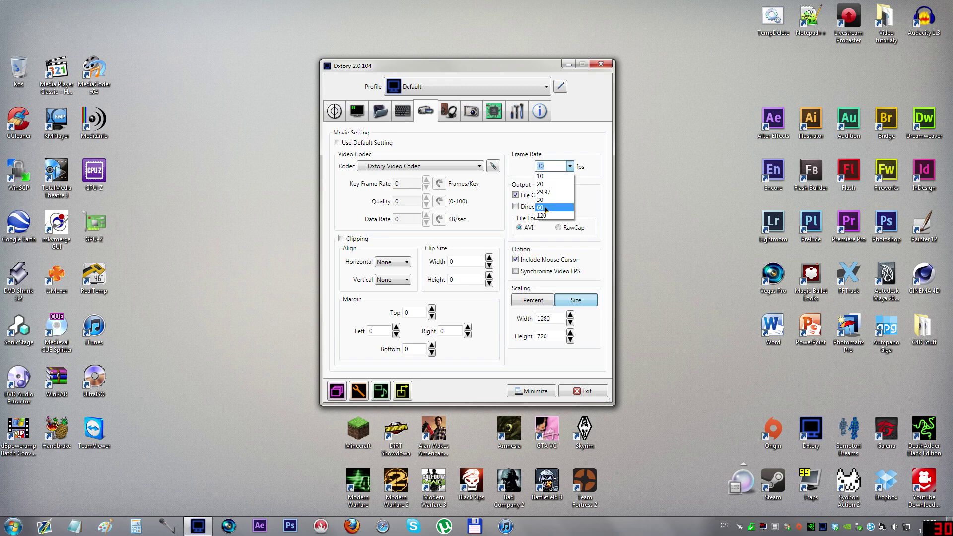
click(552, 166)
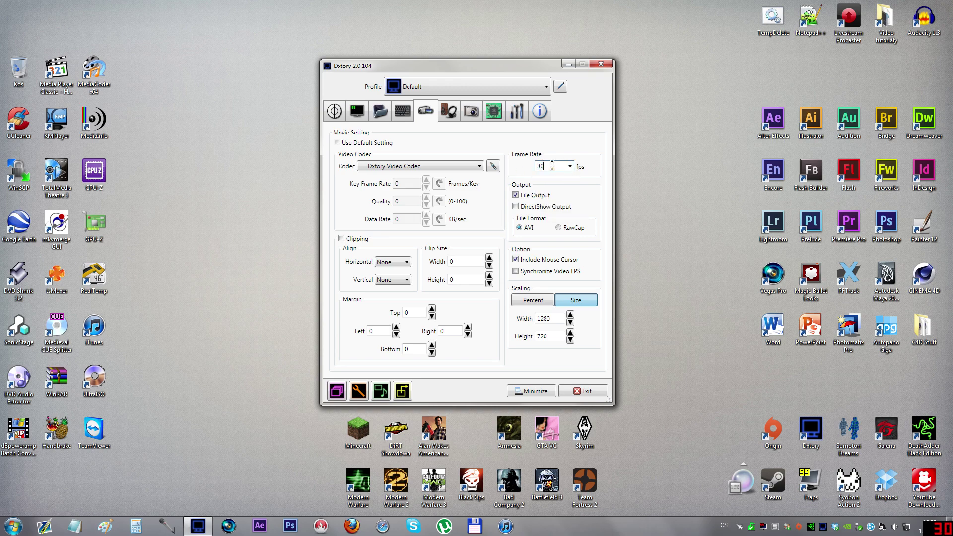
text(0)
click(546, 86)
click(546, 86)
scroll(569, 168, up, 3)
text(15)
text(0)
key(BackSpace)
key(BackSpace)
key(BackSpace)
text(200)
key(BackSpace)
key(BackSpace)
key(BackSpace)
text(60)
click(569, 167)
click(558, 186)
double_click(559, 320)
Restore the 1280×720 output size after trying 1920×1080 and Percent scaling, then show the PCM audio settings
text(1920)
key(Tab)
text(1080)
click(538, 302)
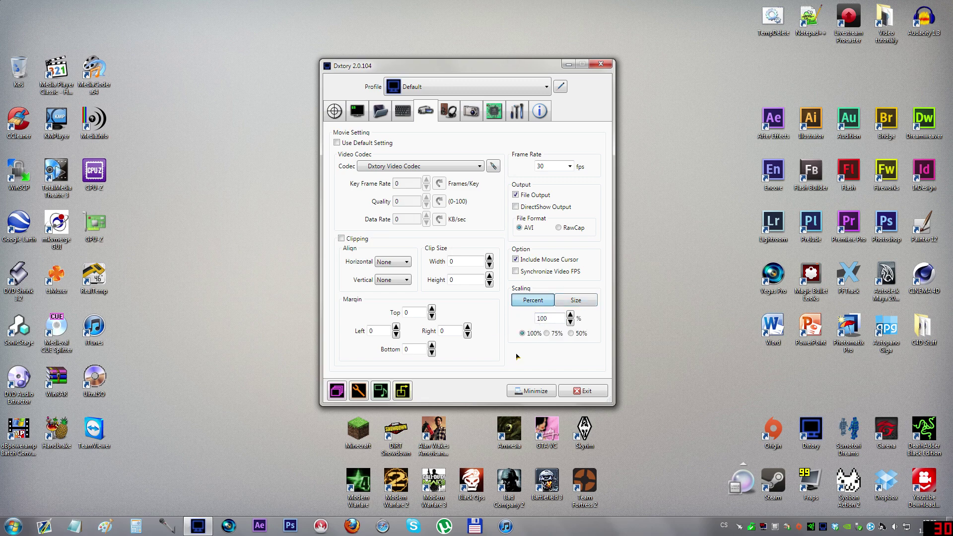
click(575, 300)
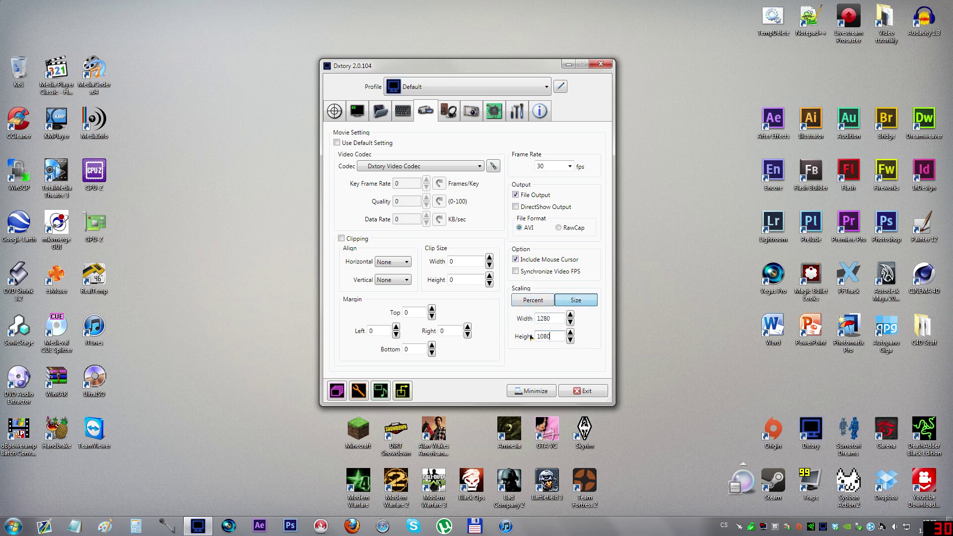
key(BackSpace)
key(BackSpace)
key(BackSpace)
key(BackSpace)
text(720)
click(445, 112)
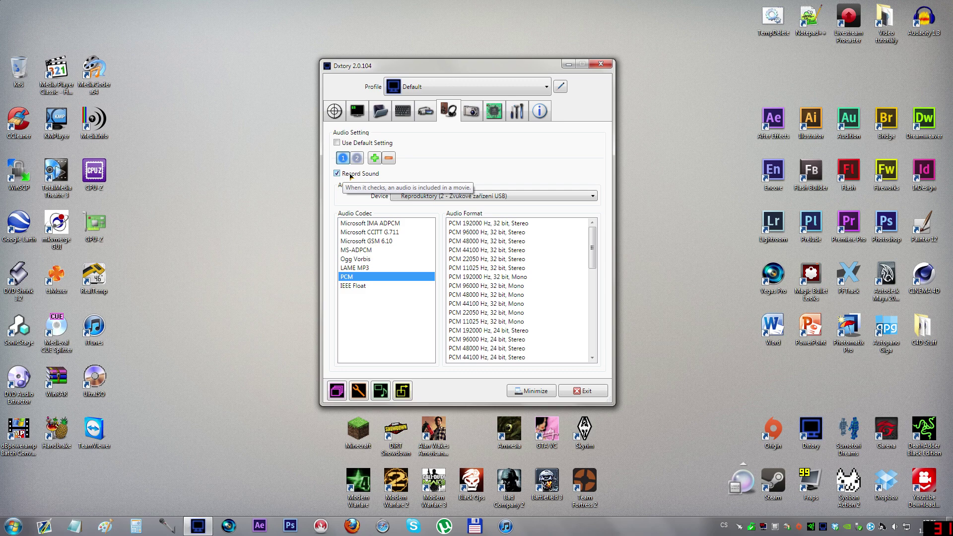
Keep Reproduktory (2 - Zvukové zařízení USB) as the recording device for audio source 1
click(410, 199)
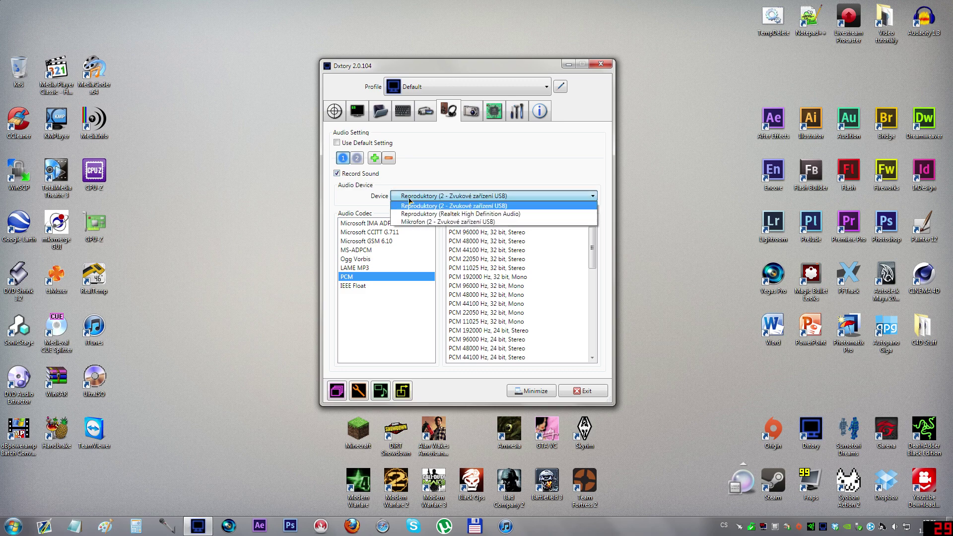
click(410, 199)
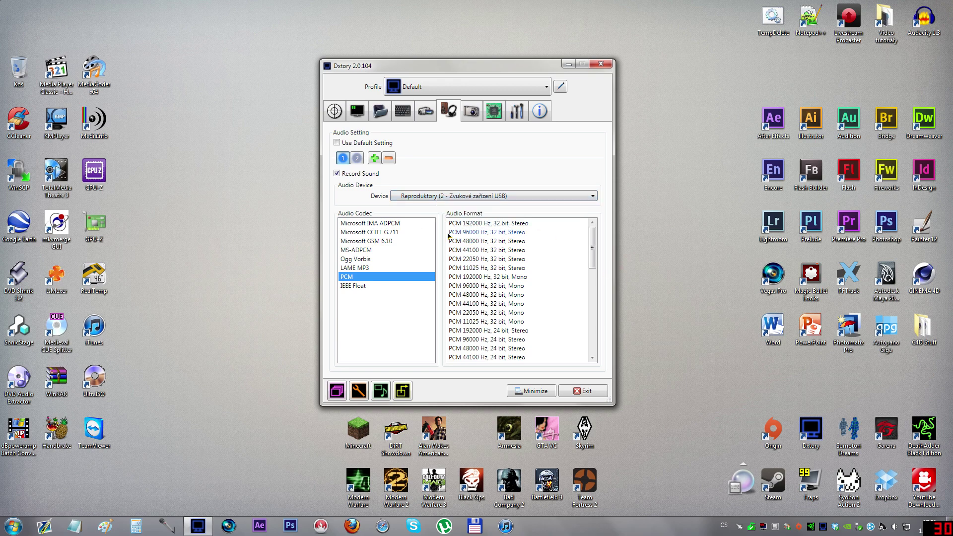
Set the first audio source's format to PCM 44100 Hz, 16 bit, Stereo
click(440, 196)
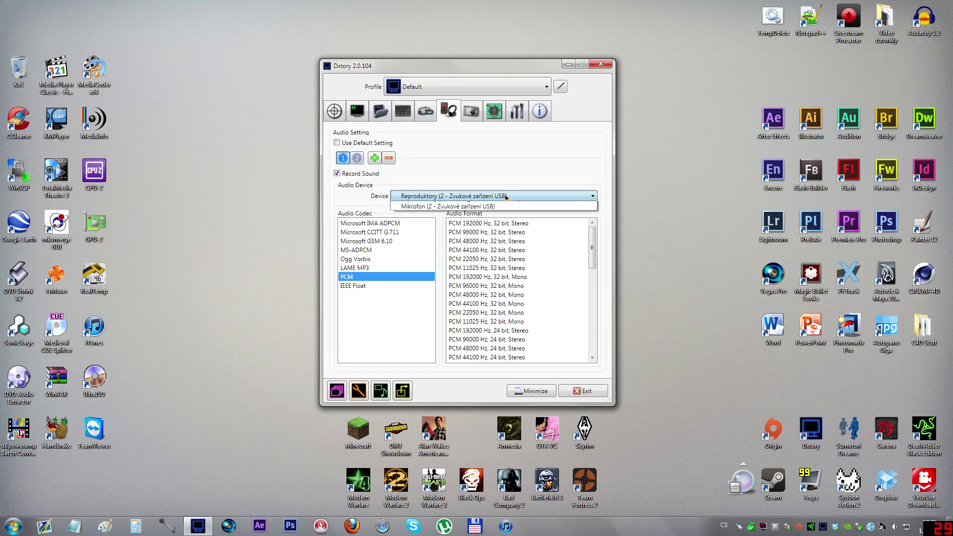
click(418, 193)
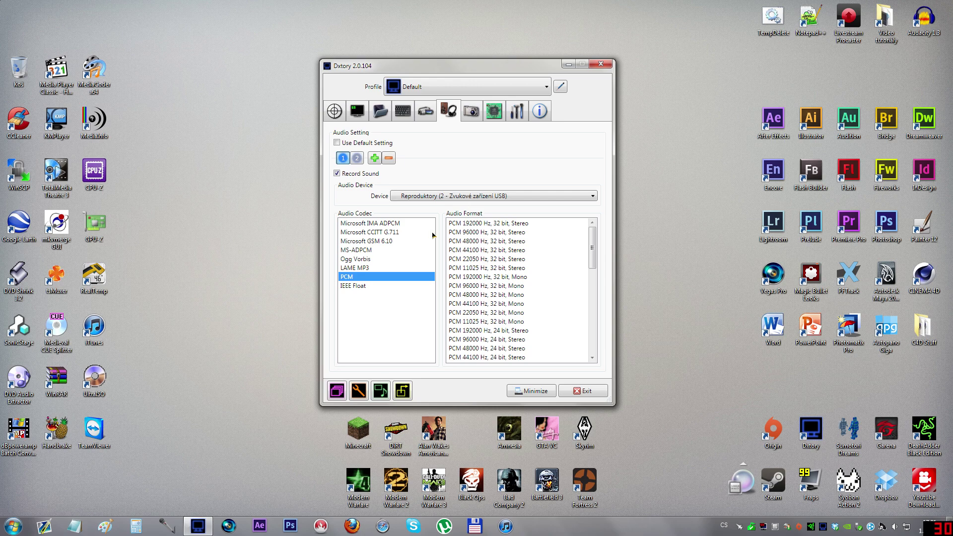
drag(591, 247, 591, 296)
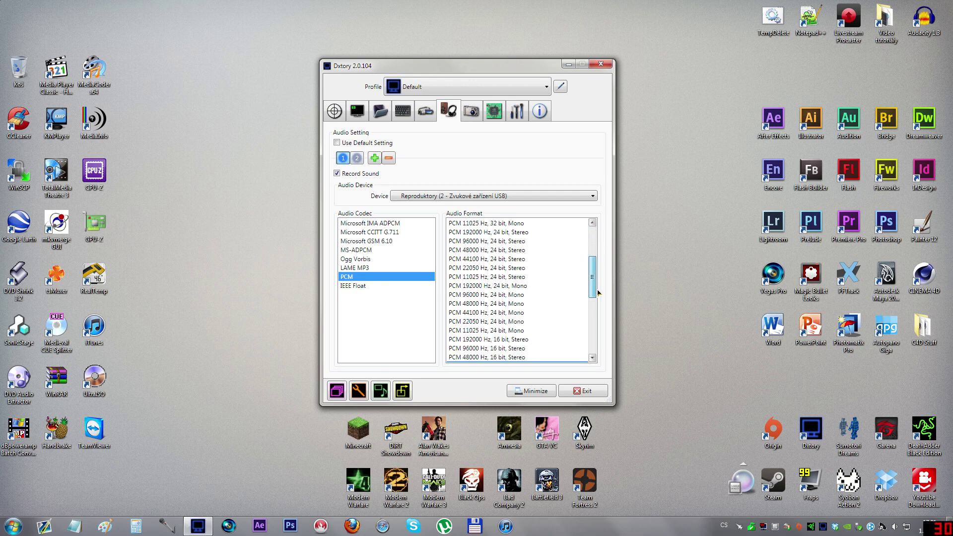
click(463, 303)
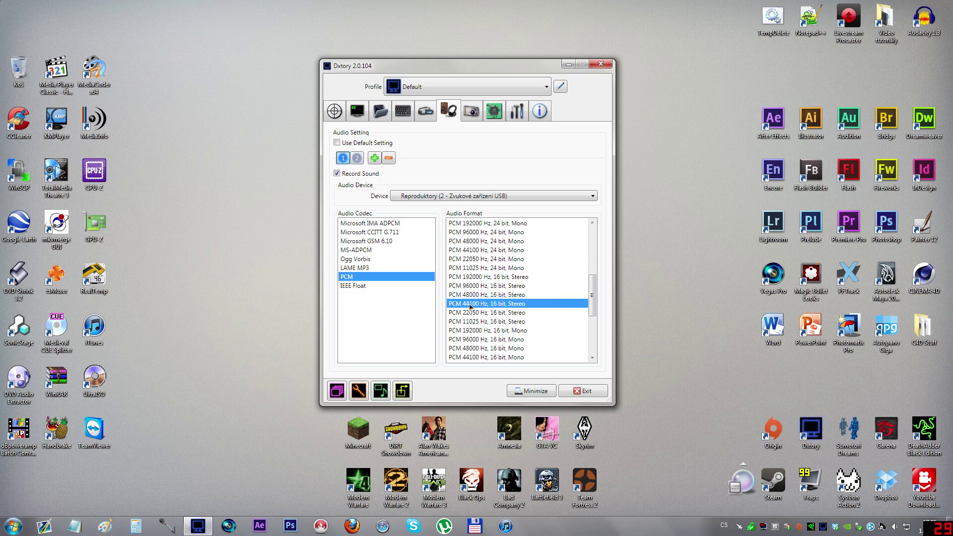
drag(594, 304, 595, 313)
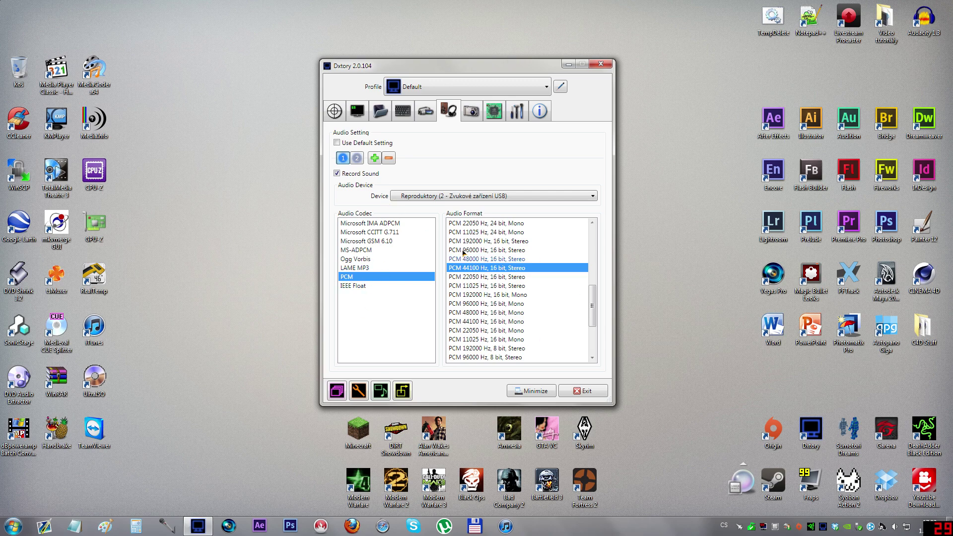
Set audio source 2's device to Mikrofon (2 - Zvukové zařízení USB)
click(359, 158)
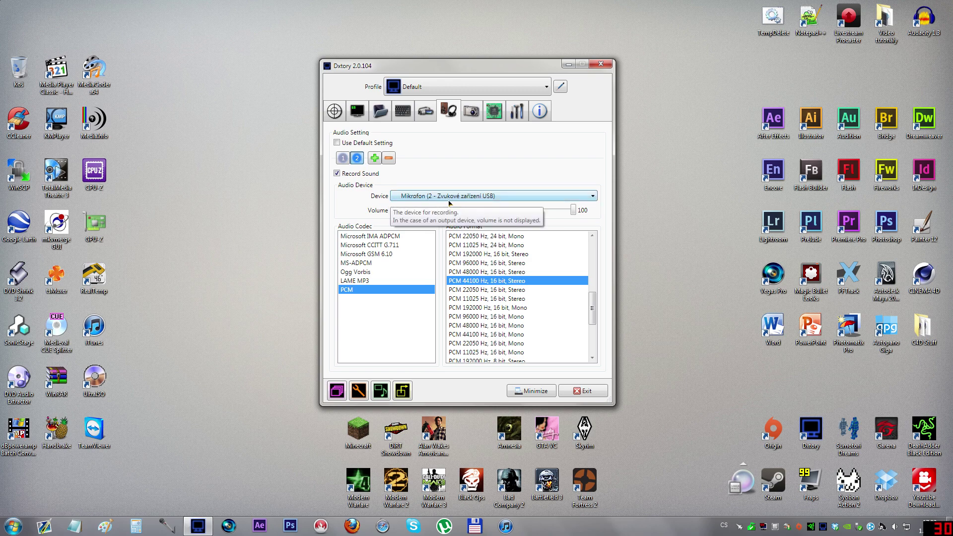
click(483, 199)
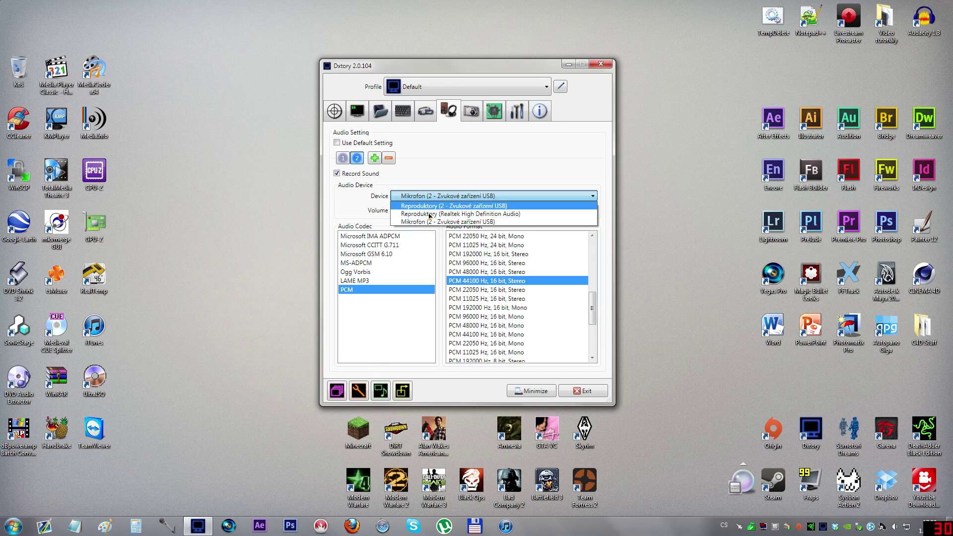
click(446, 221)
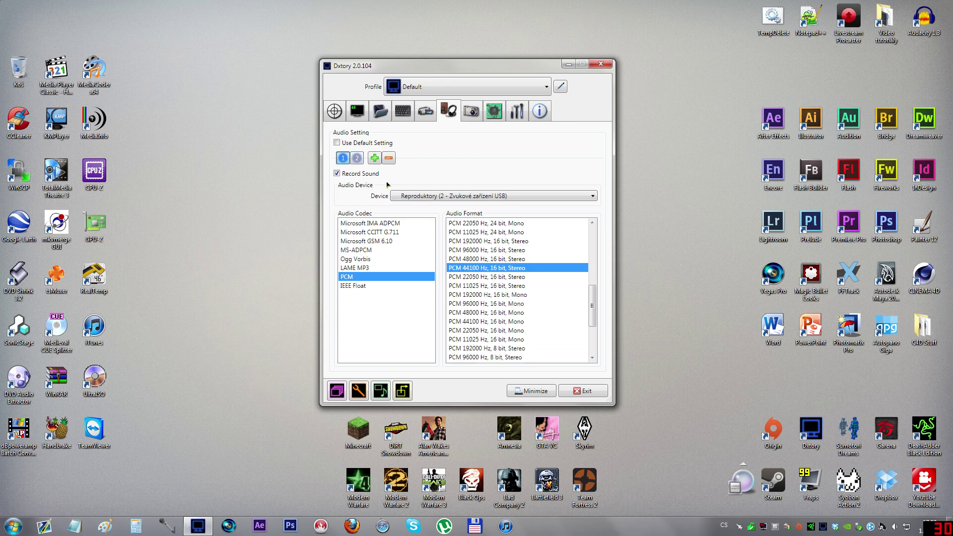
click(412, 198)
click(427, 206)
click(356, 162)
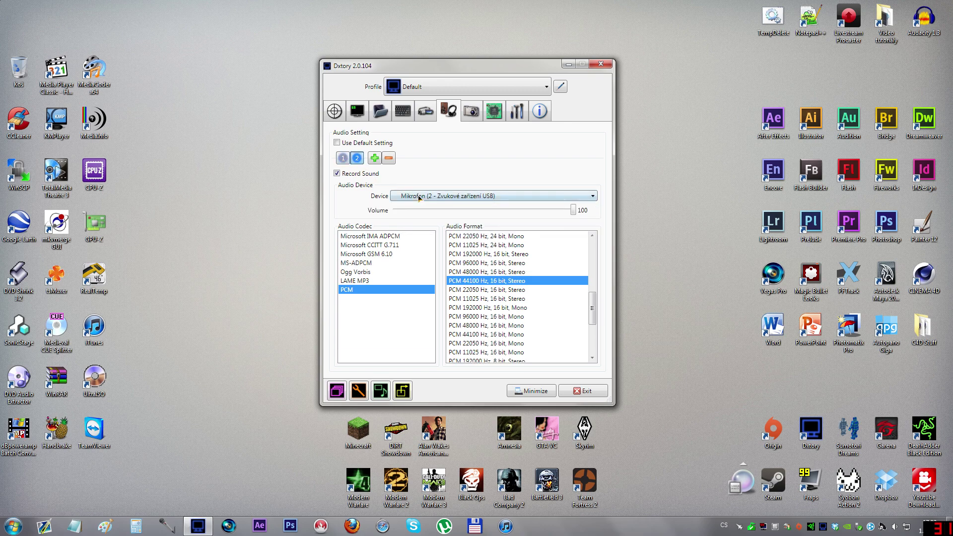
click(342, 158)
click(438, 200)
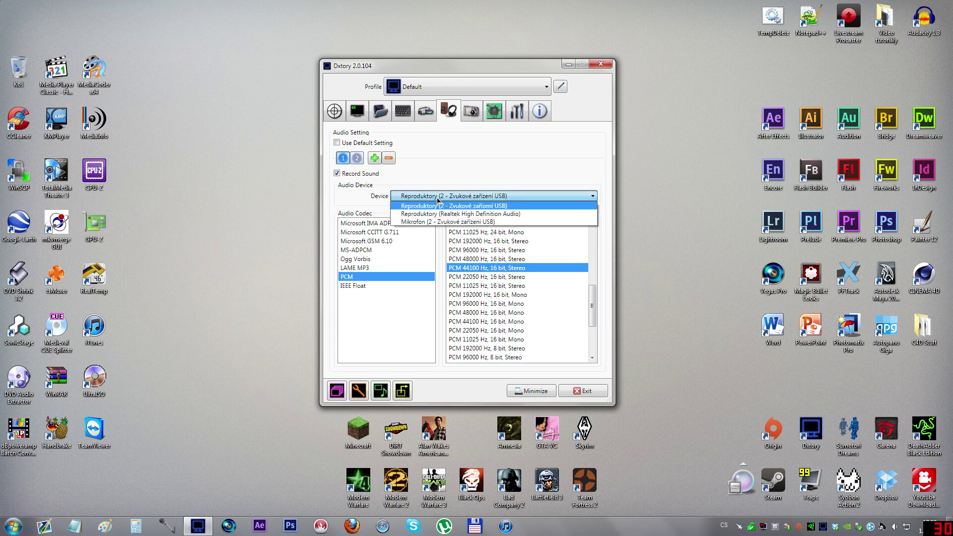
click(447, 222)
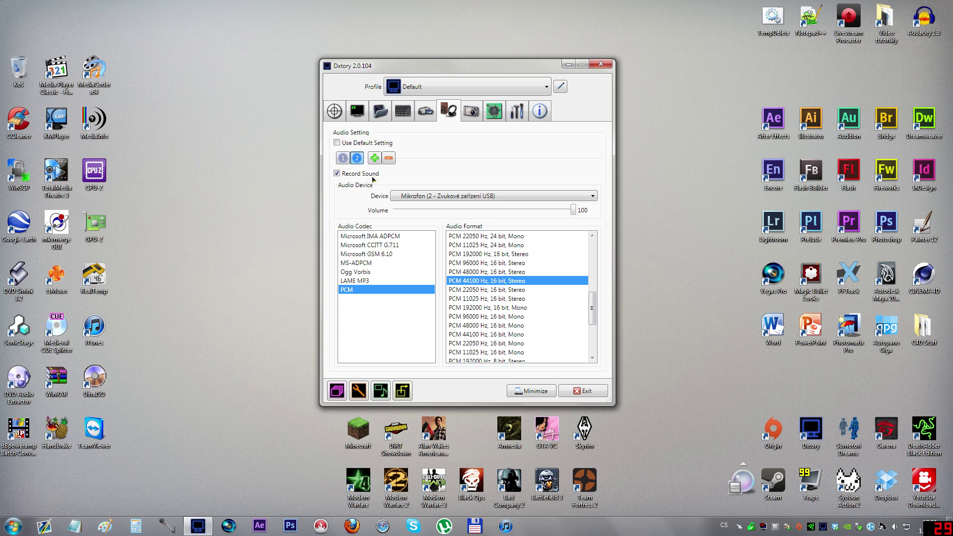
Compare audio sources 1 and 2, ending on the ScreenShot page with PNG format
click(342, 158)
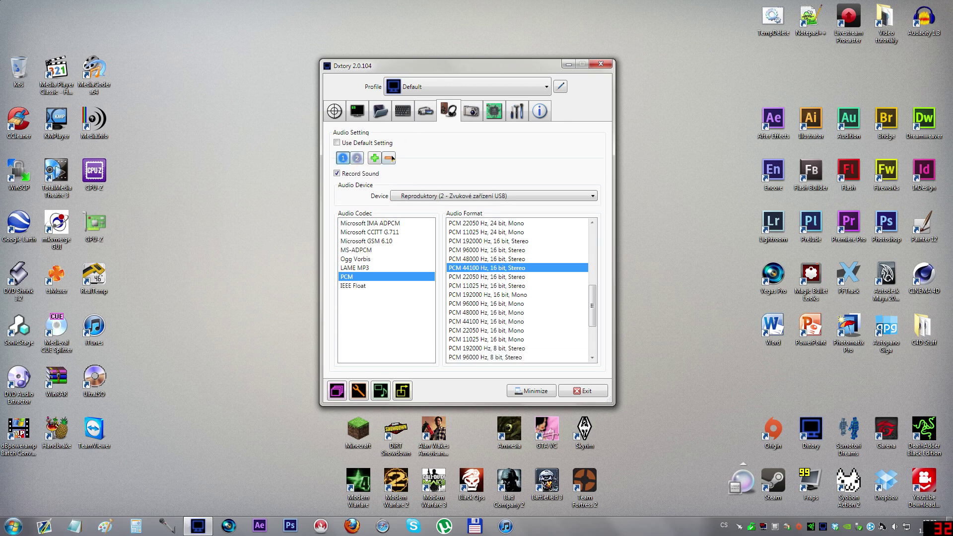
click(358, 159)
click(349, 159)
click(472, 114)
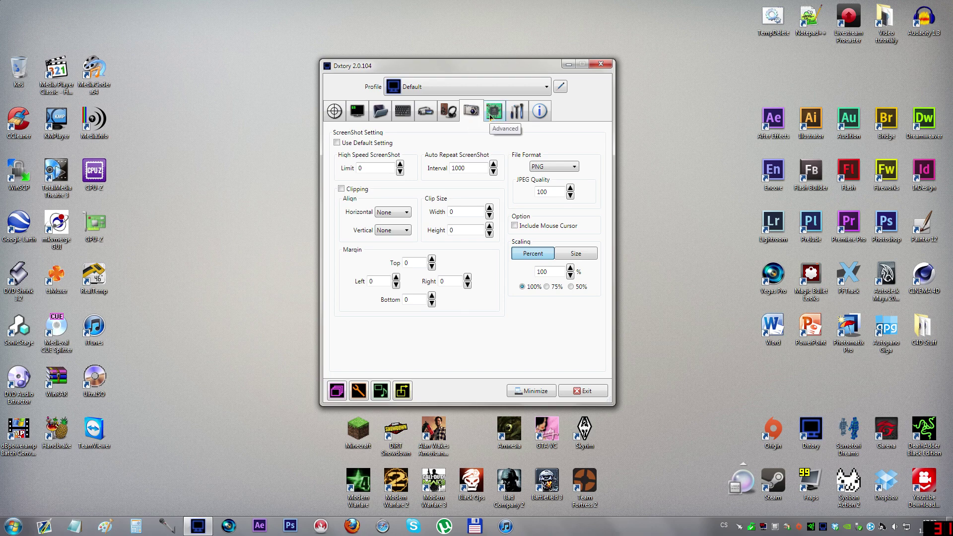
In Advanced settings, keep Processing Threads at 2
click(491, 116)
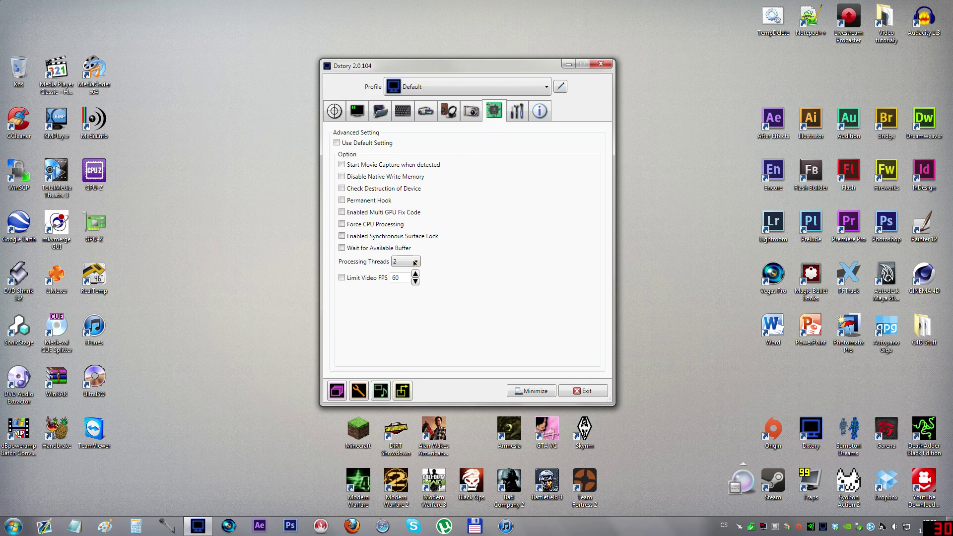
click(408, 264)
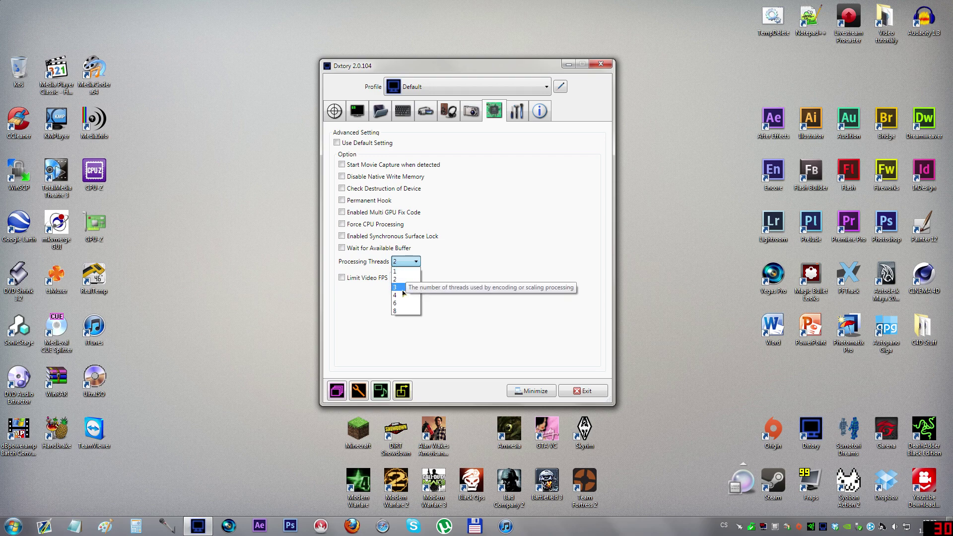
click(402, 278)
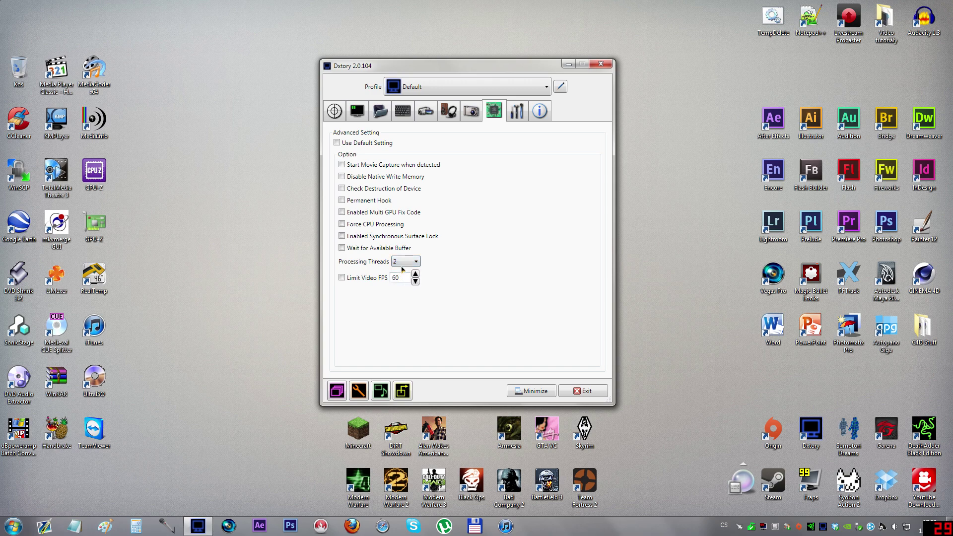
click(405, 263)
click(403, 266)
click(403, 266)
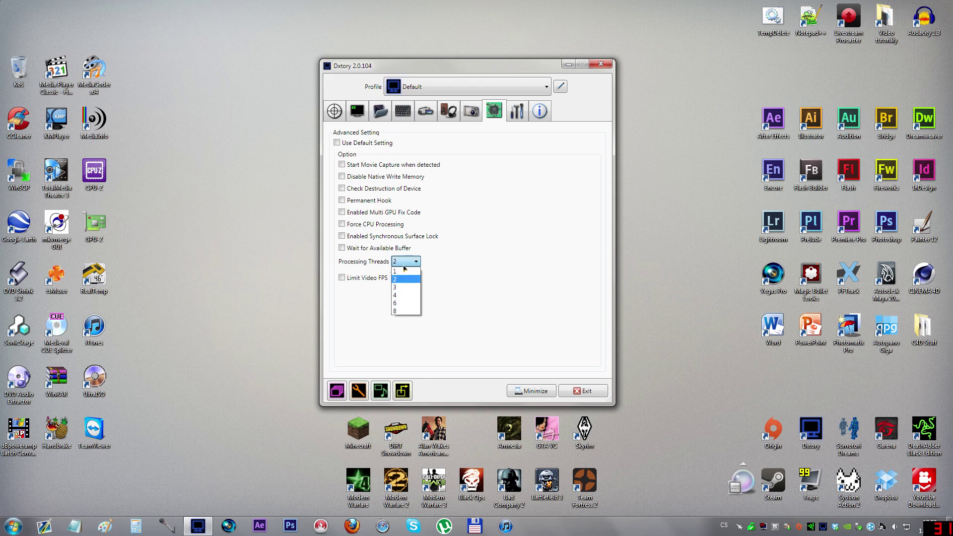
click(406, 278)
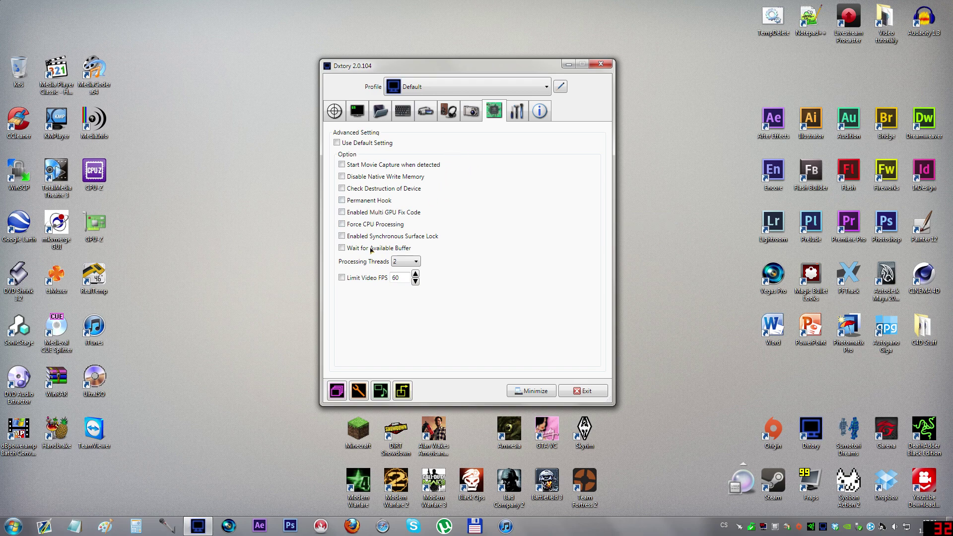
Review the ScreenShot and Movie pages, then show Global Setting with Large Size icons
click(471, 111)
click(425, 111)
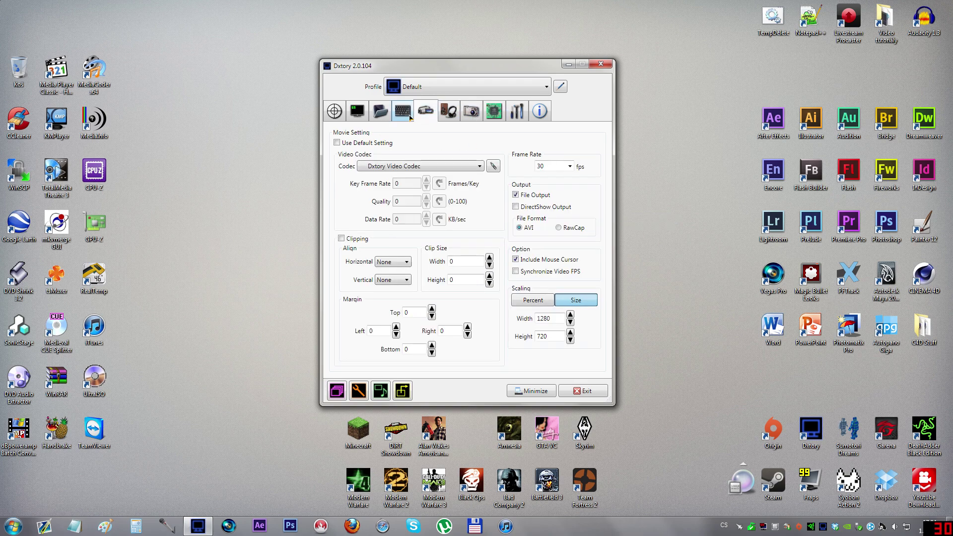
click(489, 117)
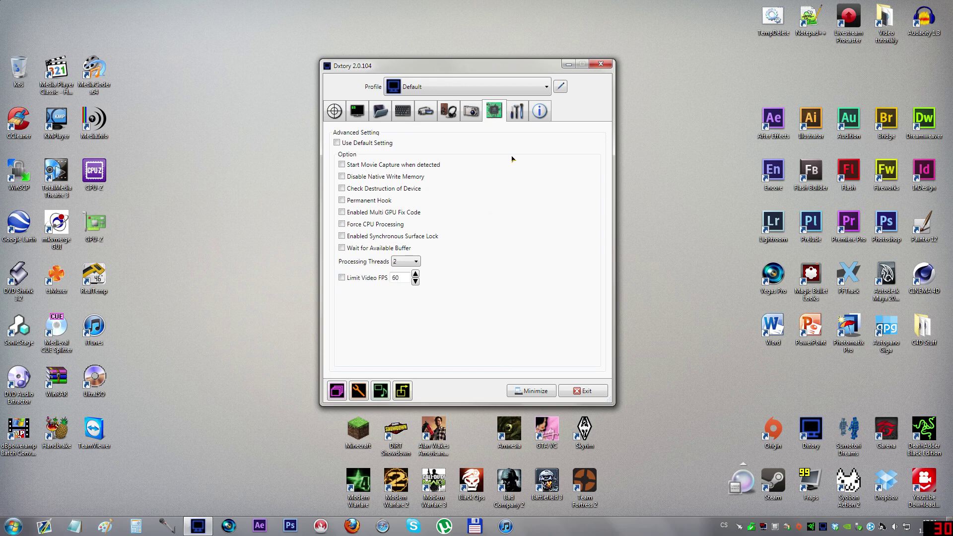
click(514, 113)
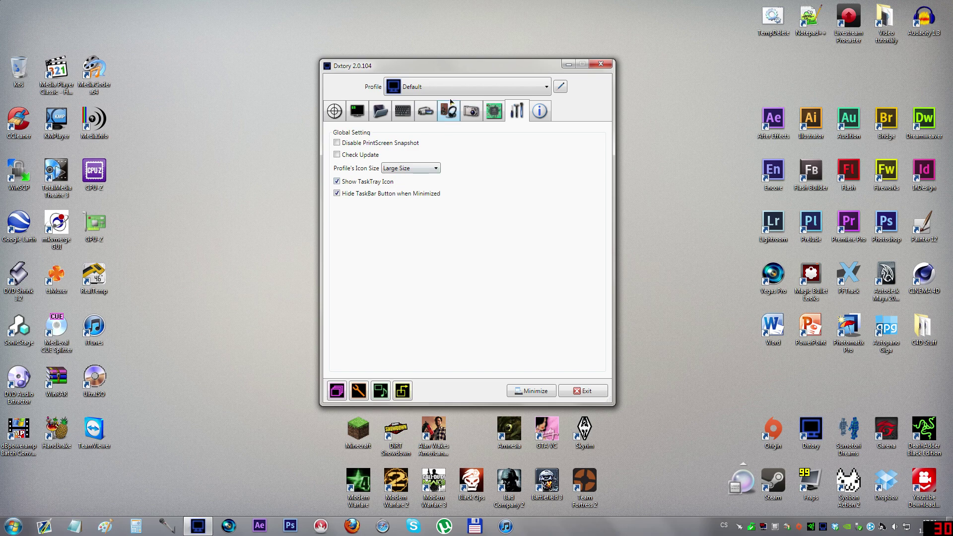
Keep the Default profile, return to the Movie settings, and open the game profile list
click(432, 91)
click(421, 112)
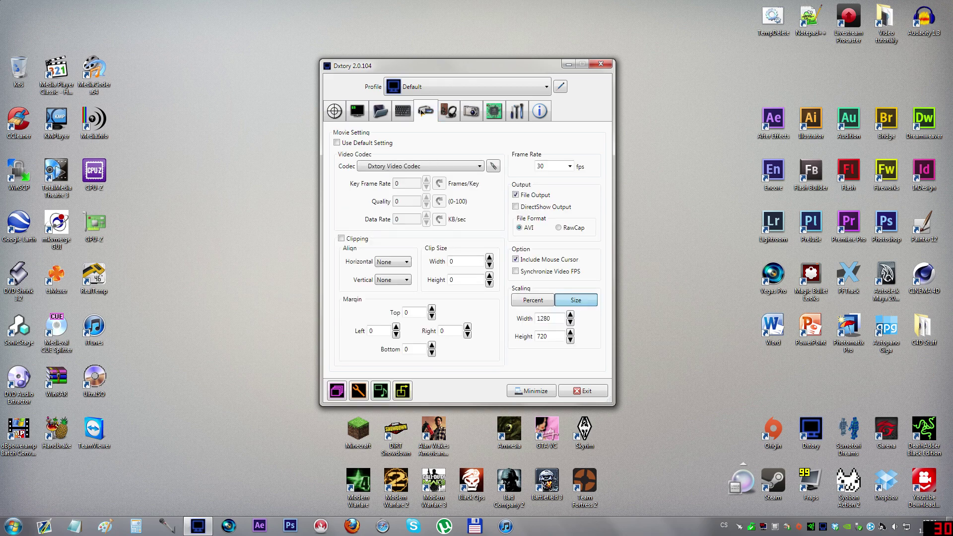
click(409, 88)
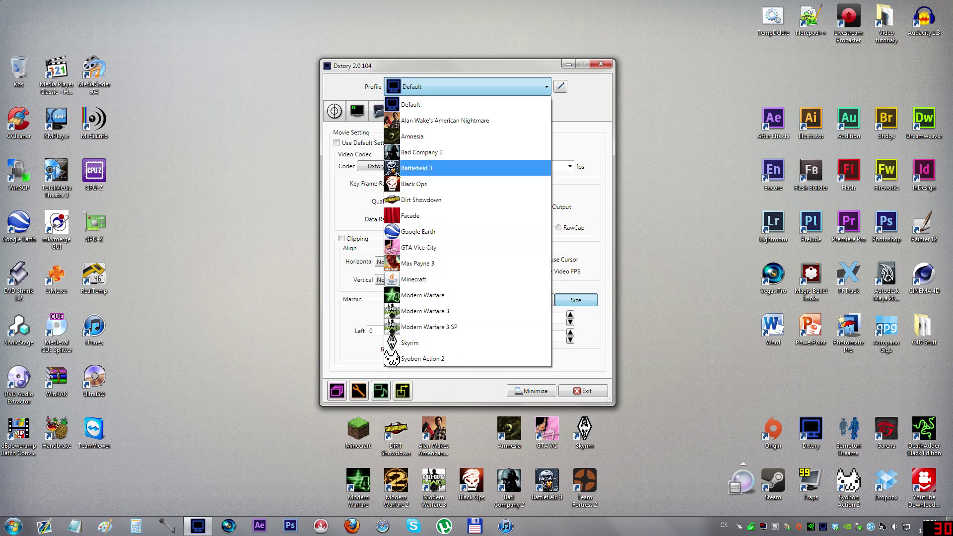
click(439, 174)
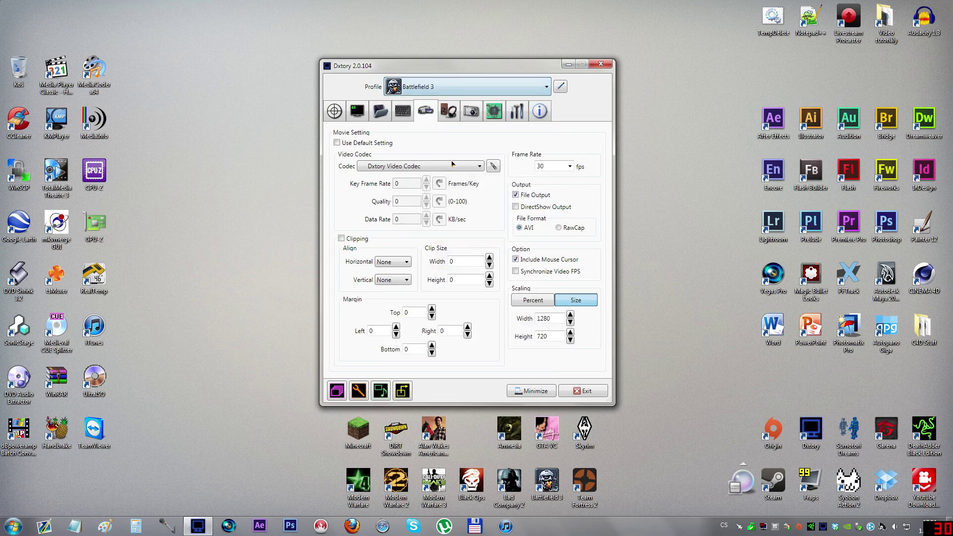
click(561, 87)
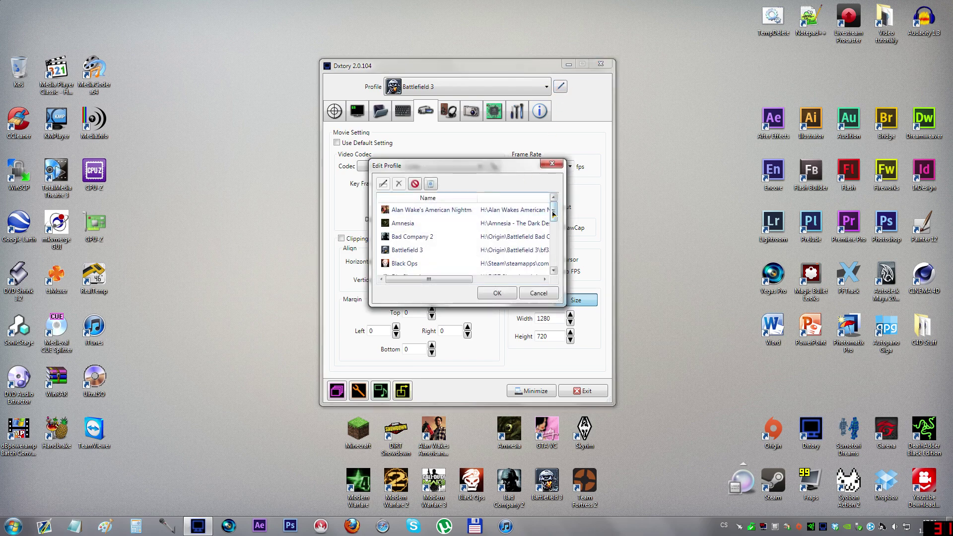
scroll(436, 238, down, 1)
click(429, 236)
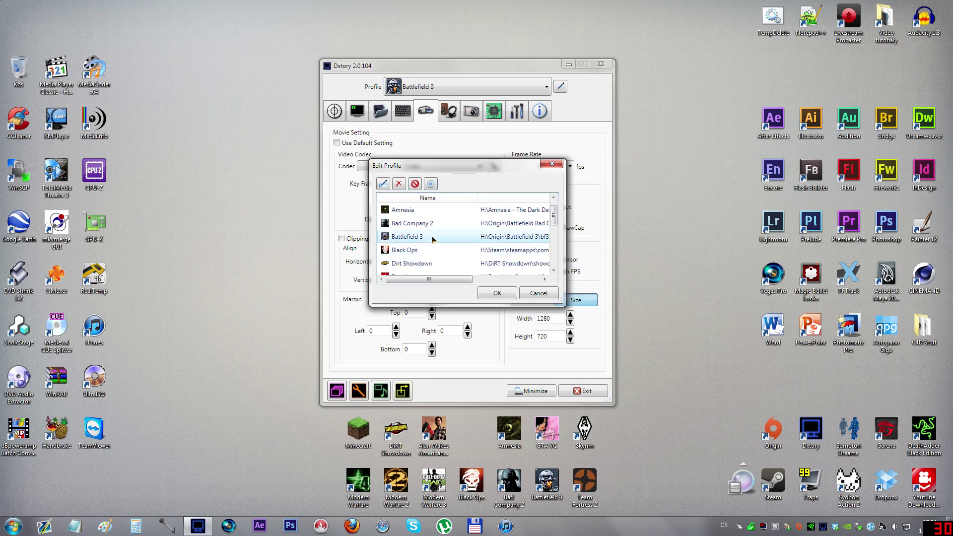
click(429, 236)
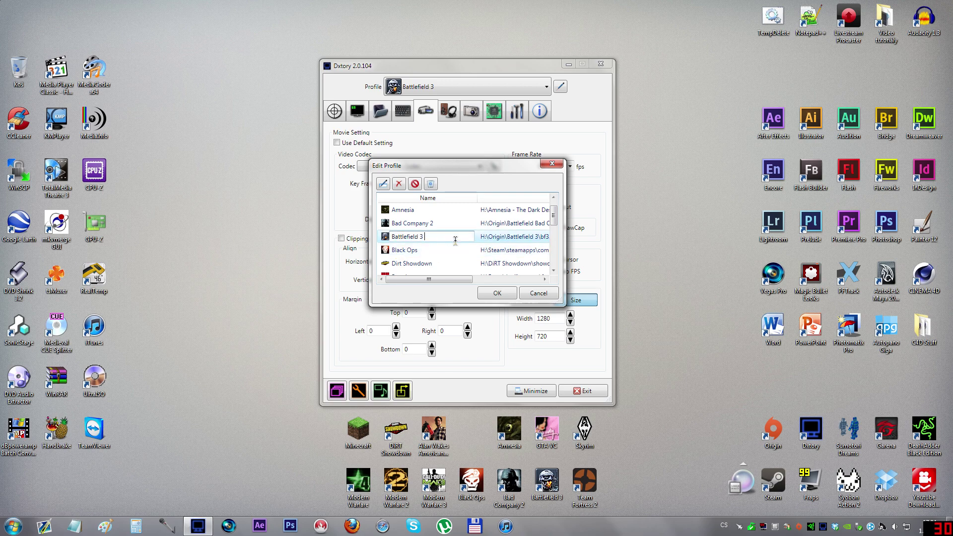
click(456, 242)
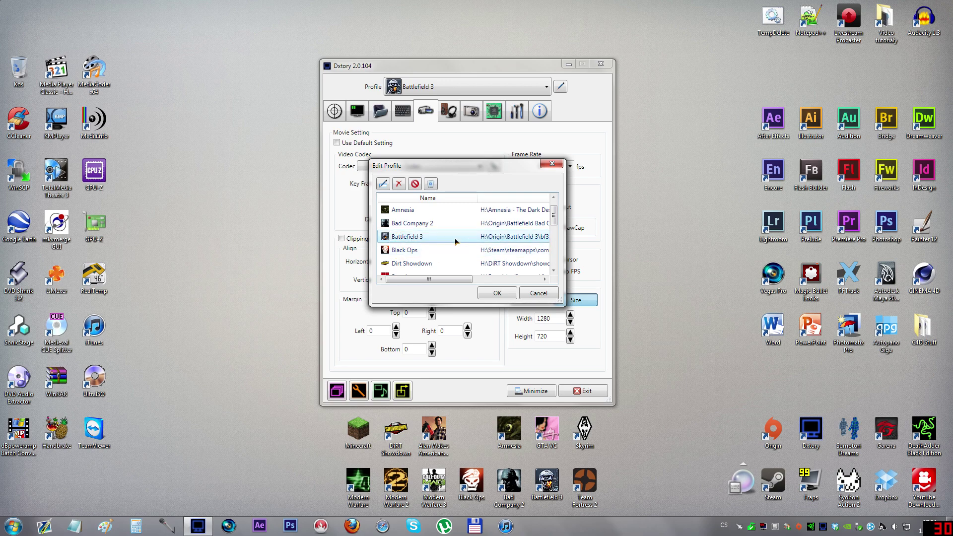
click(496, 293)
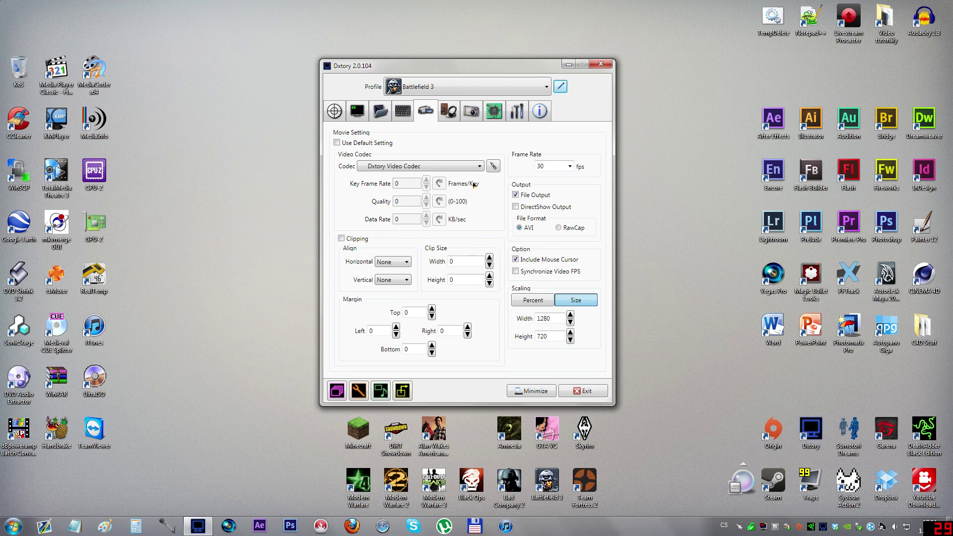
Enable default movie settings for the Battlefield 3 profile and review its audio settings
click(351, 144)
click(422, 87)
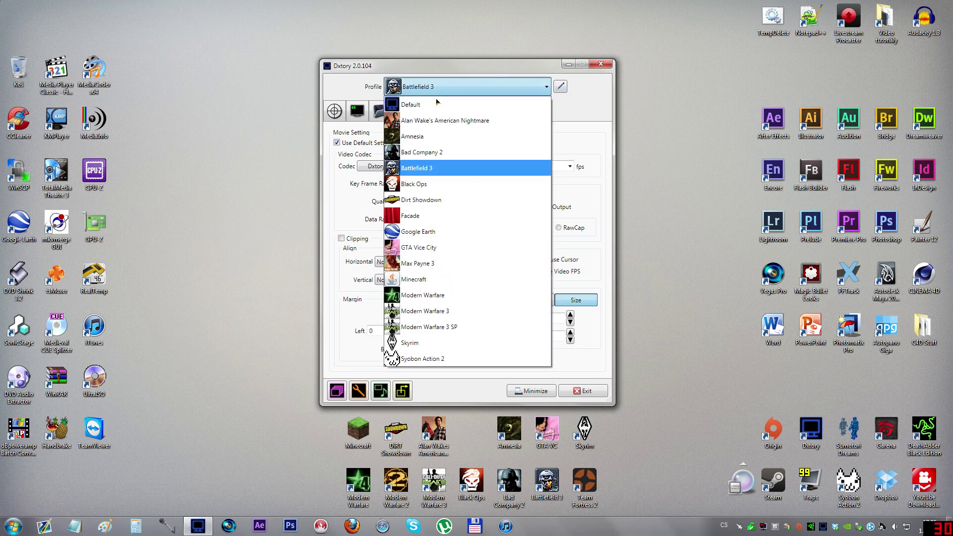
click(422, 87)
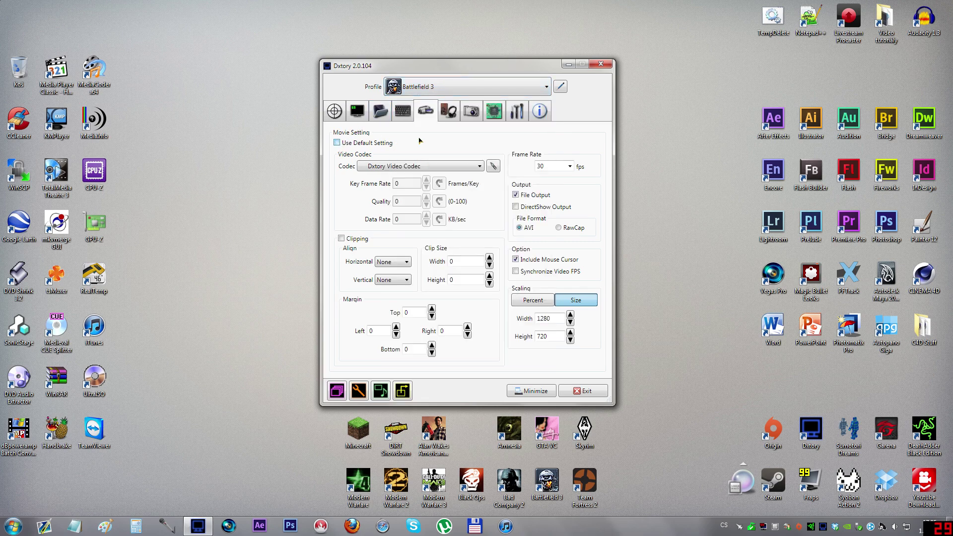
click(448, 119)
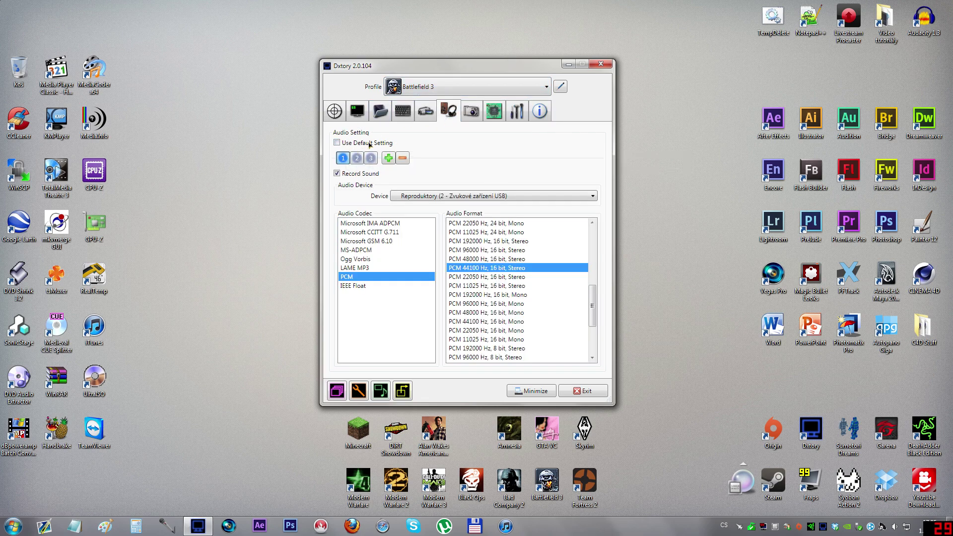
click(427, 112)
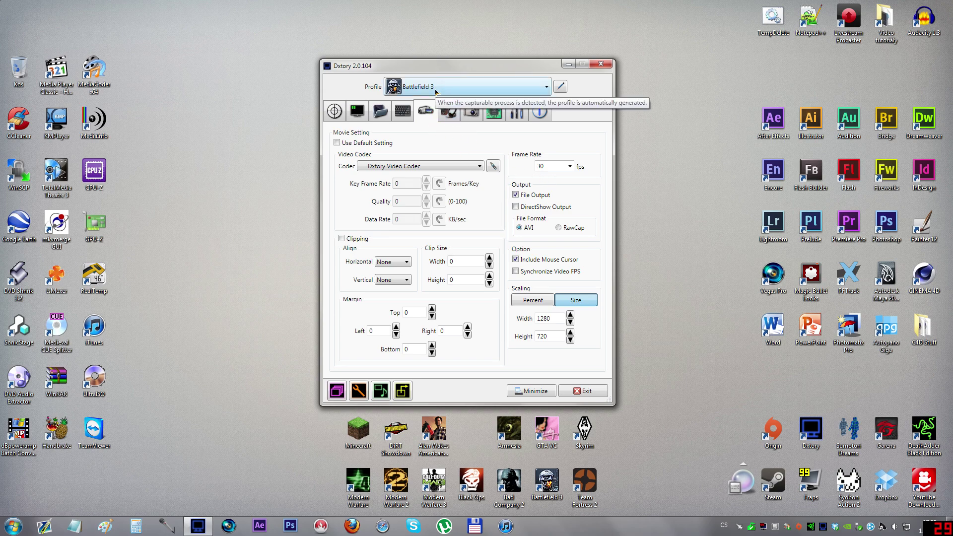
Try percent scaling and the Modern Warfare profile, then restore Battlefield 3 at 1280×720 size and view its target page
click(545, 301)
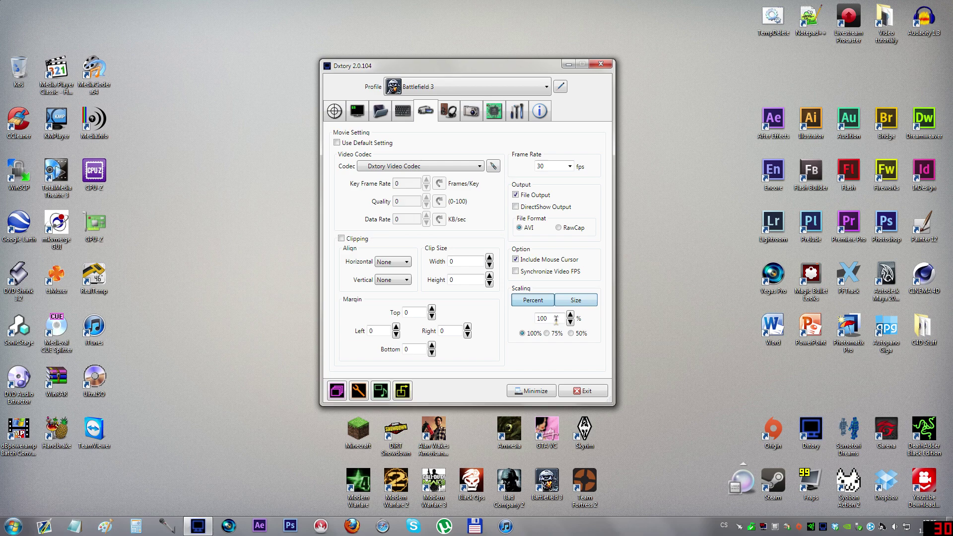
click(470, 87)
click(443, 304)
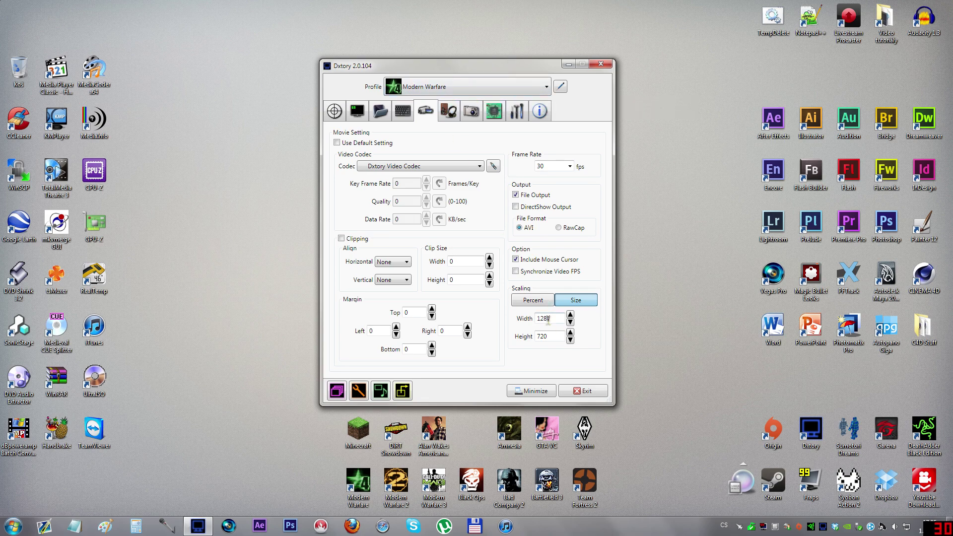
click(466, 86)
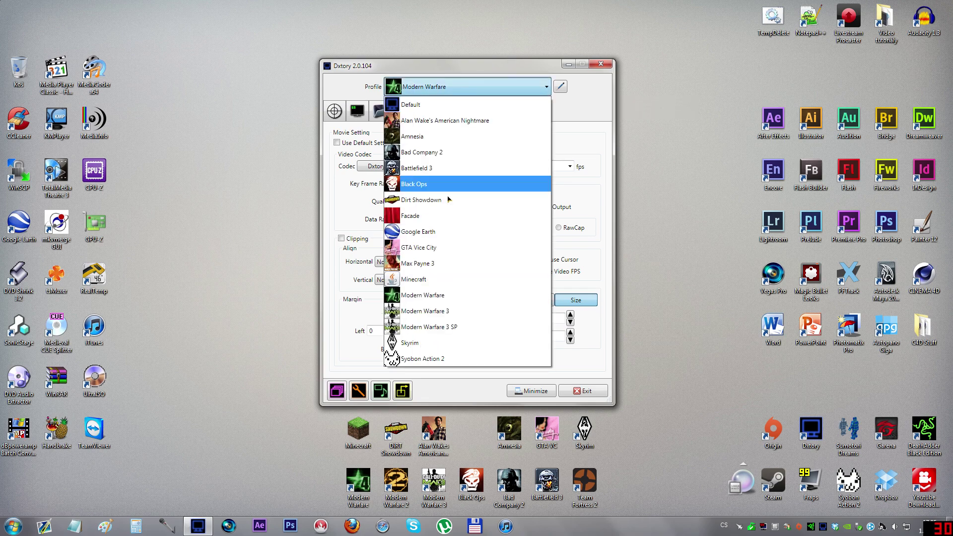
click(436, 167)
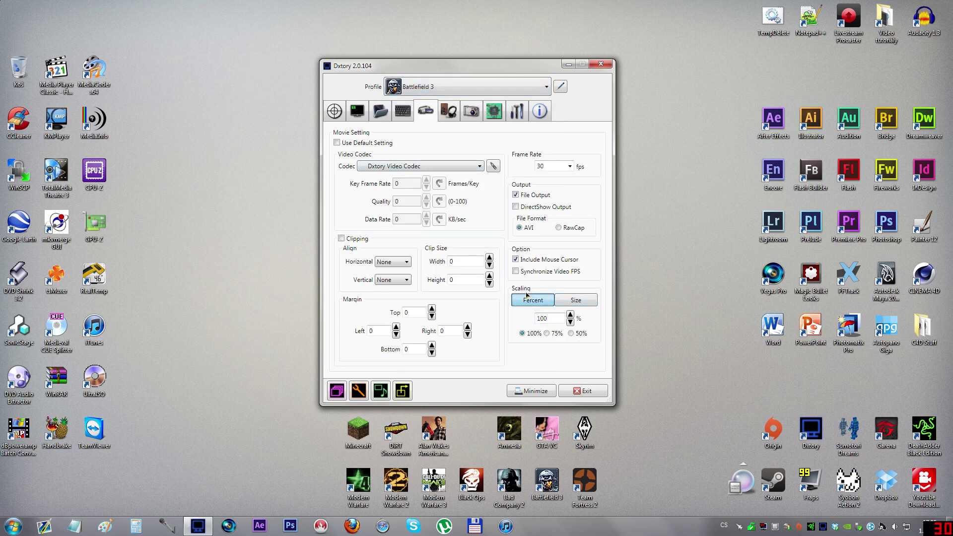
click(575, 300)
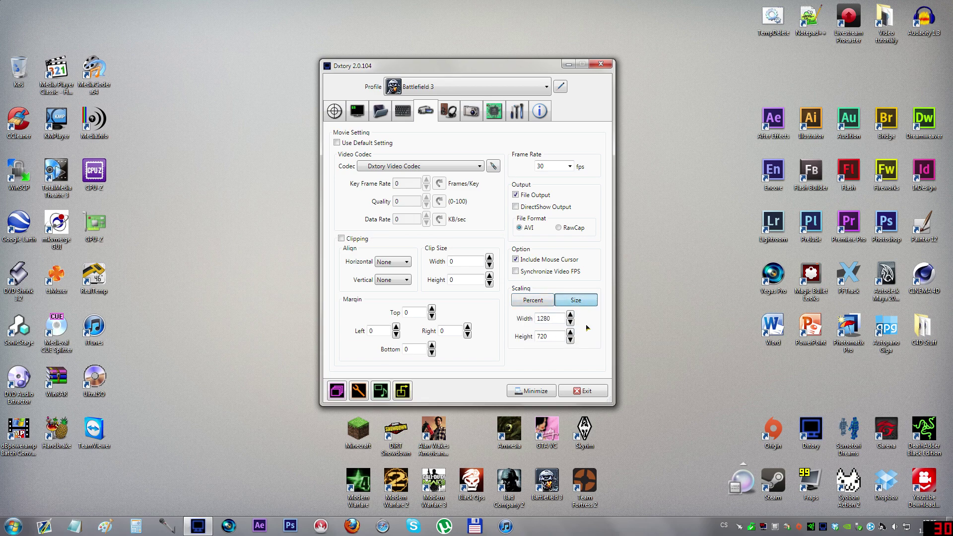
click(338, 112)
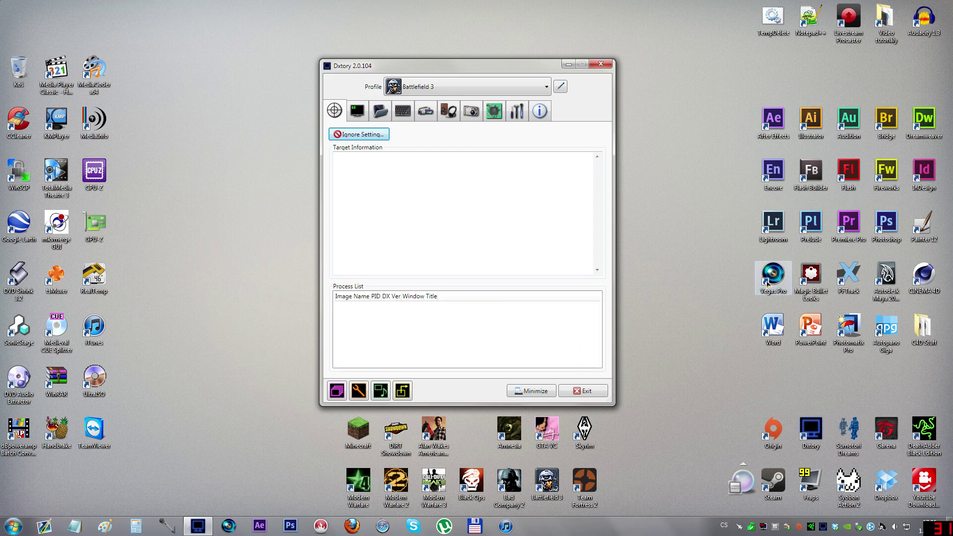
Show the desktop and launch Vegas Pro from its shortcut
key(super+d)
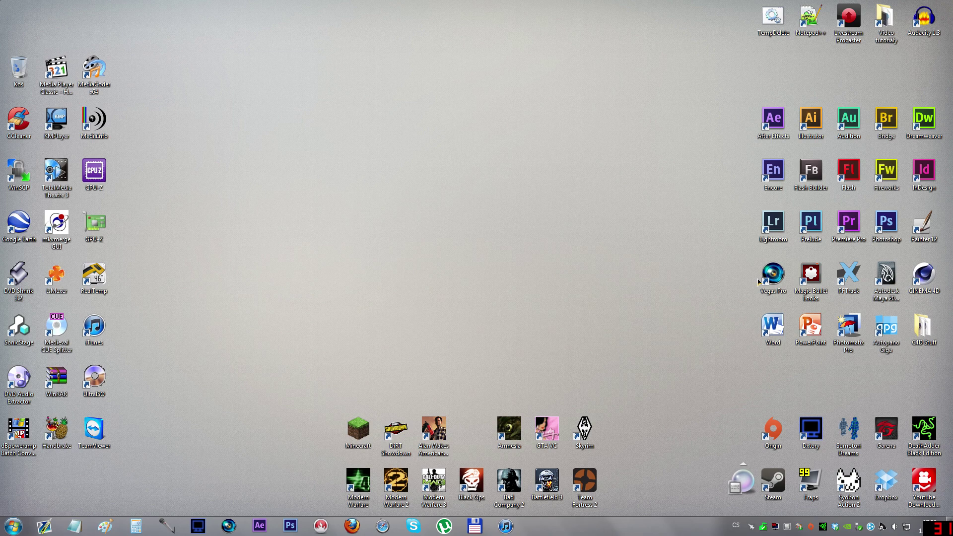
double_click(760, 280)
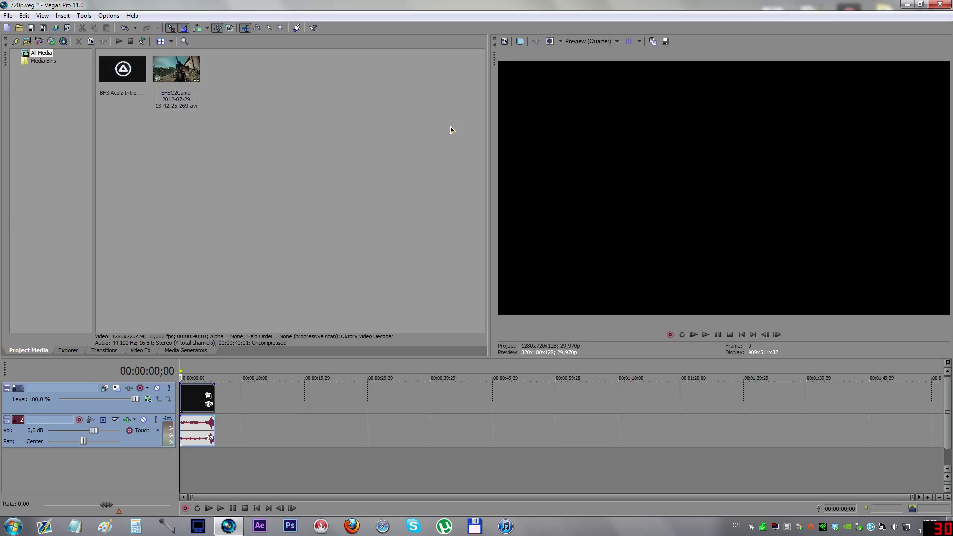
Preview the intro where ACOLZ appears, then clear a four-second time selection
click(193, 403)
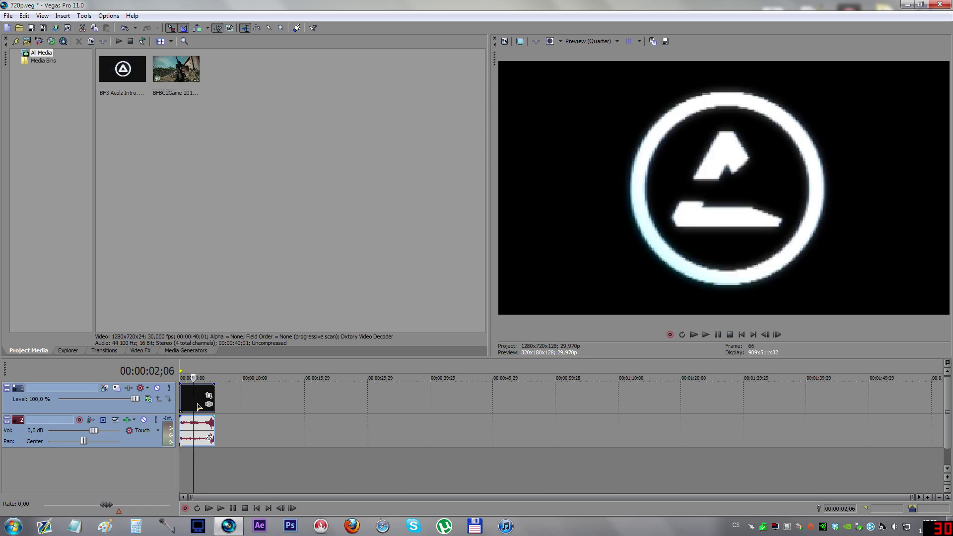
click(208, 372)
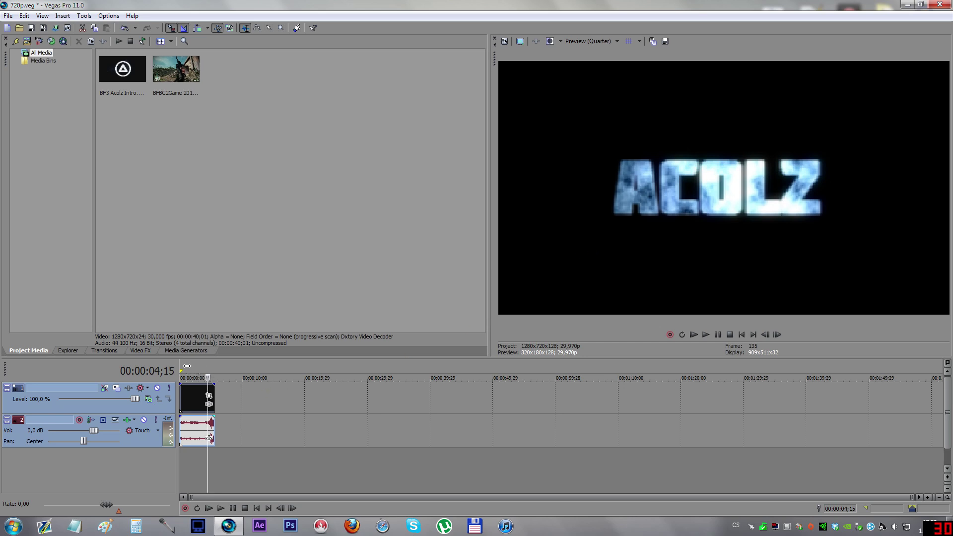
drag(184, 369, 209, 369)
click(247, 471)
Place the BFBC2Game clip on the timeline and bring up its video event's context menu
click(166, 75)
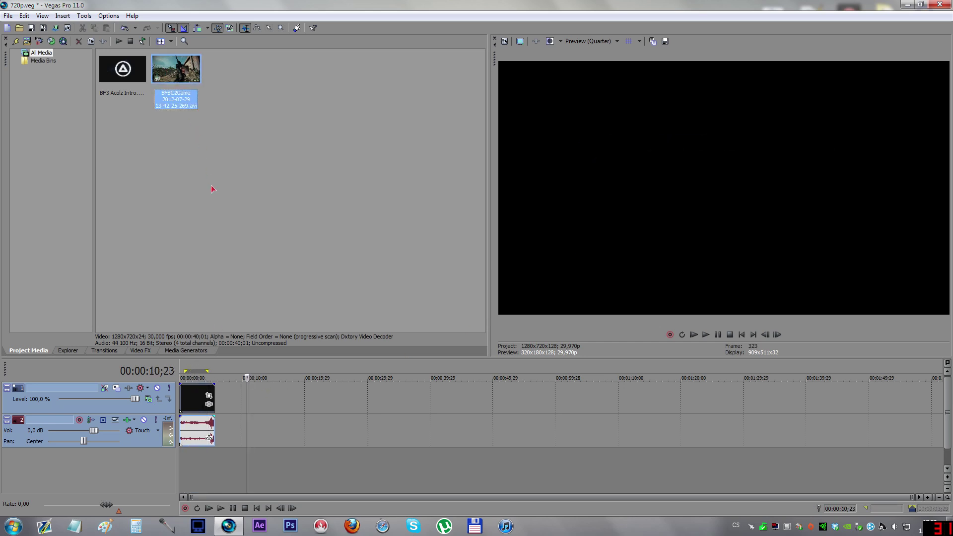
drag(227, 337, 223, 401)
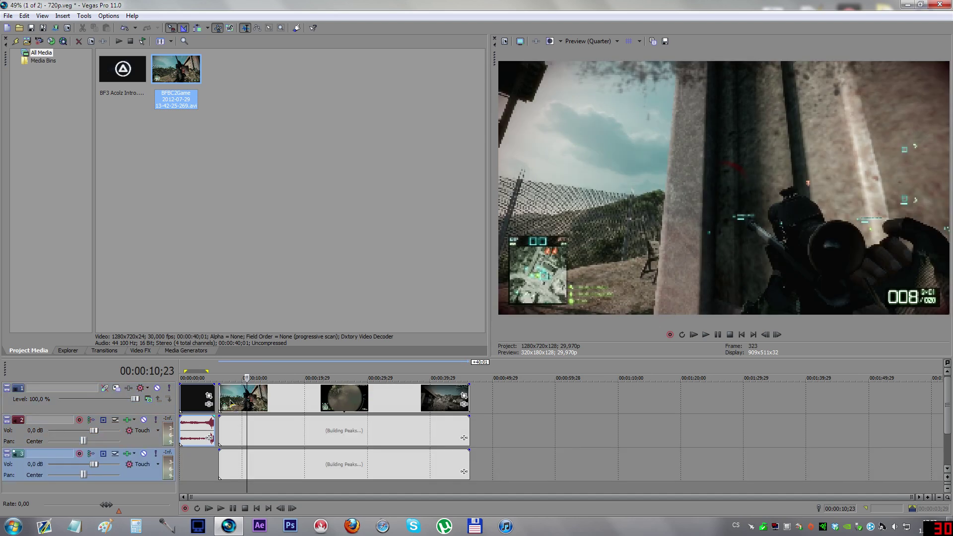
click(297, 466)
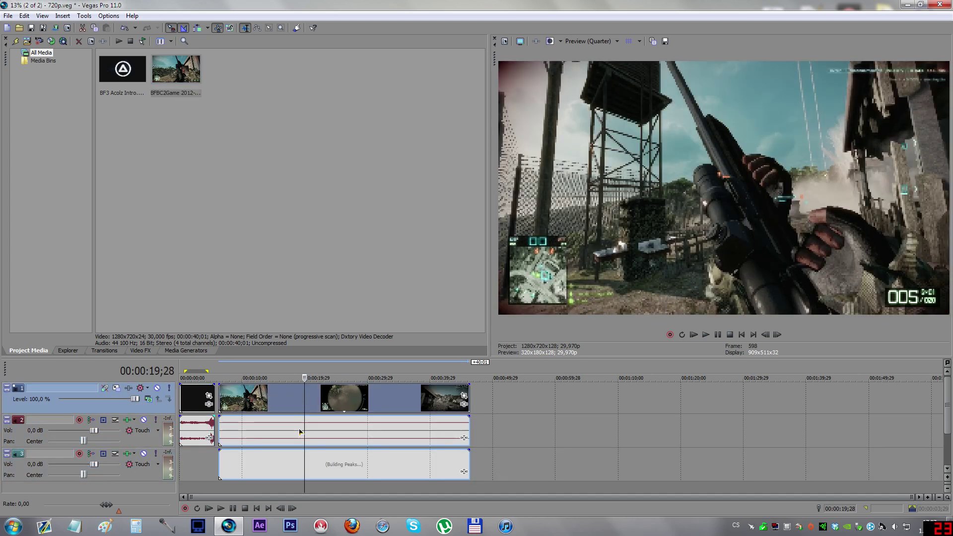
click(320, 431)
click(321, 397)
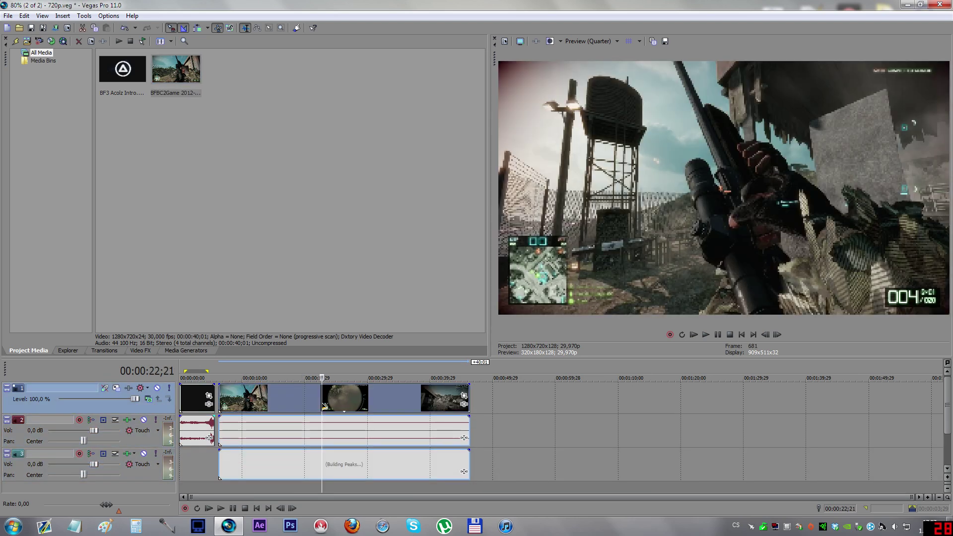
right_click(323, 400)
Disable resample in the video event's properties and set preview quality to Best (Full)
click(354, 399)
click(431, 215)
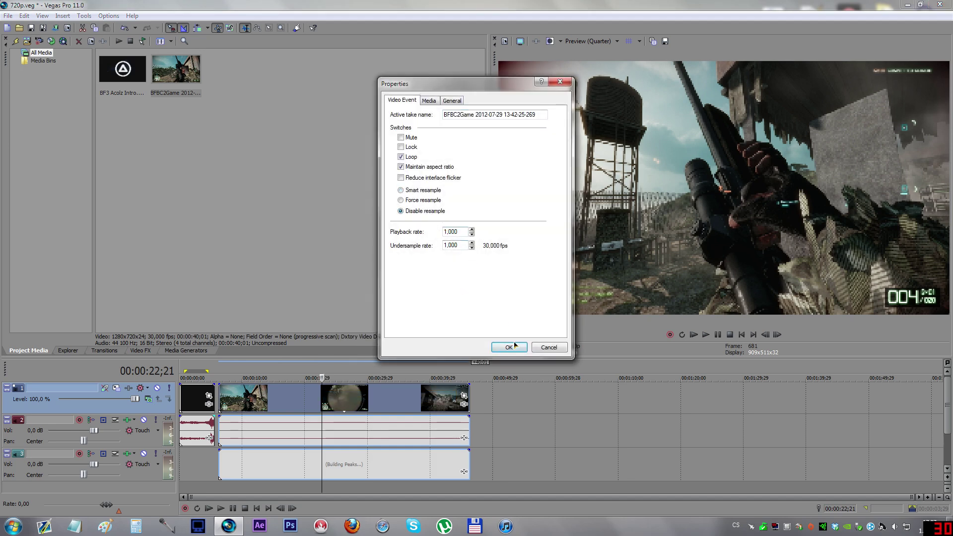
click(511, 347)
click(589, 41)
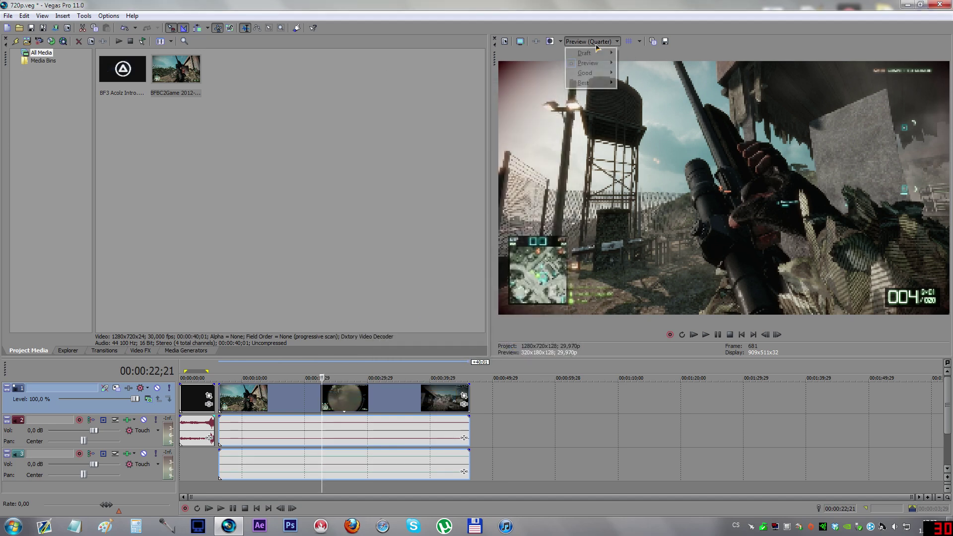
mouse_move(595, 82)
click(632, 93)
Preview frames across the clip and its audio events, then shift the clip about two seconds later
click(346, 404)
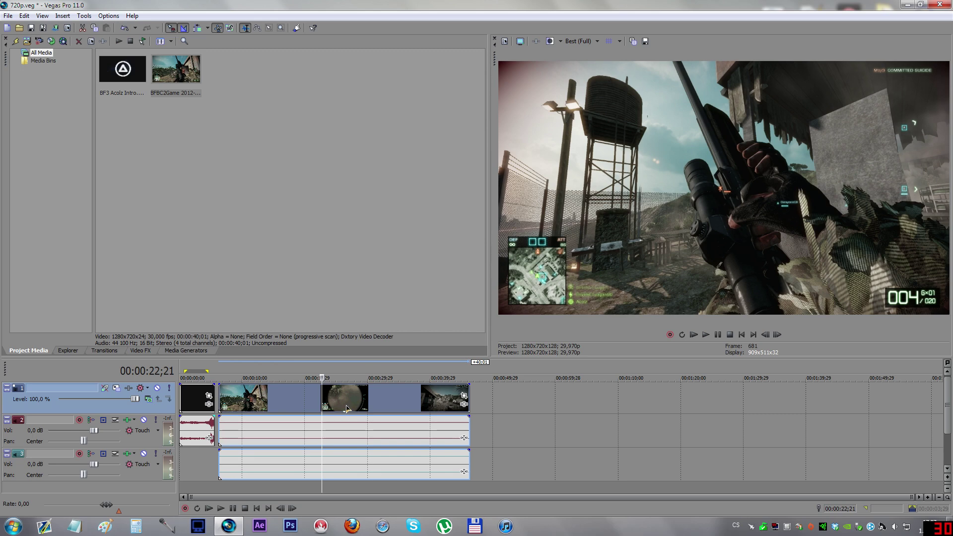
click(381, 401)
click(308, 396)
click(277, 429)
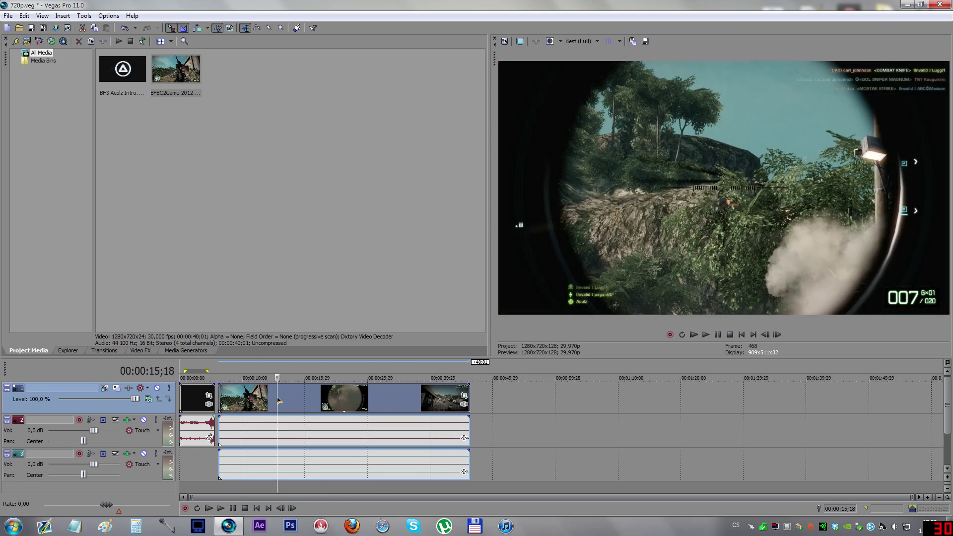
click(286, 435)
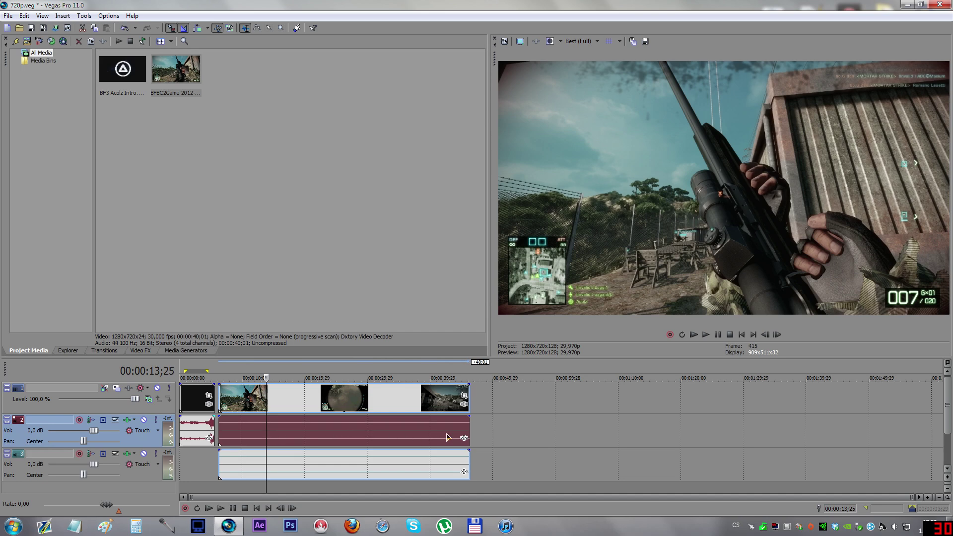
click(397, 437)
click(291, 476)
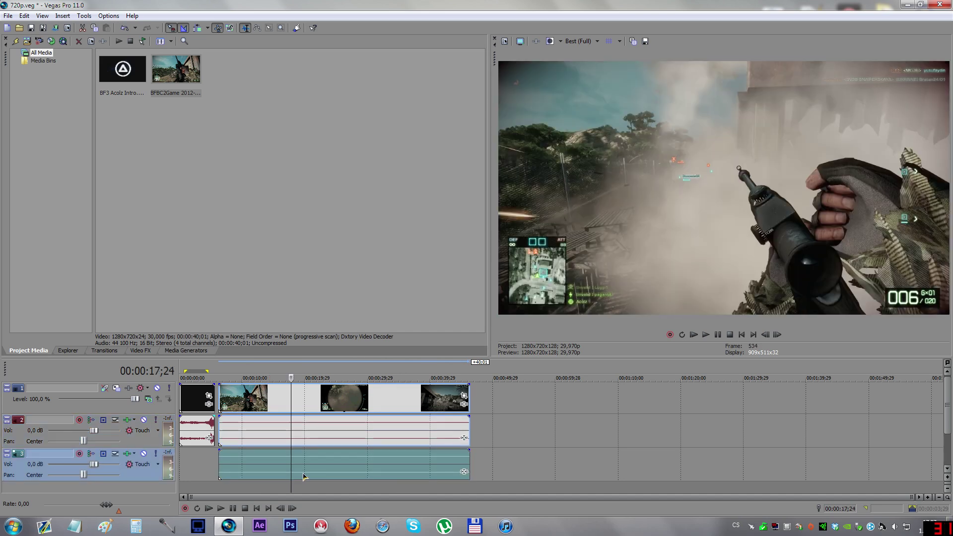
click(367, 468)
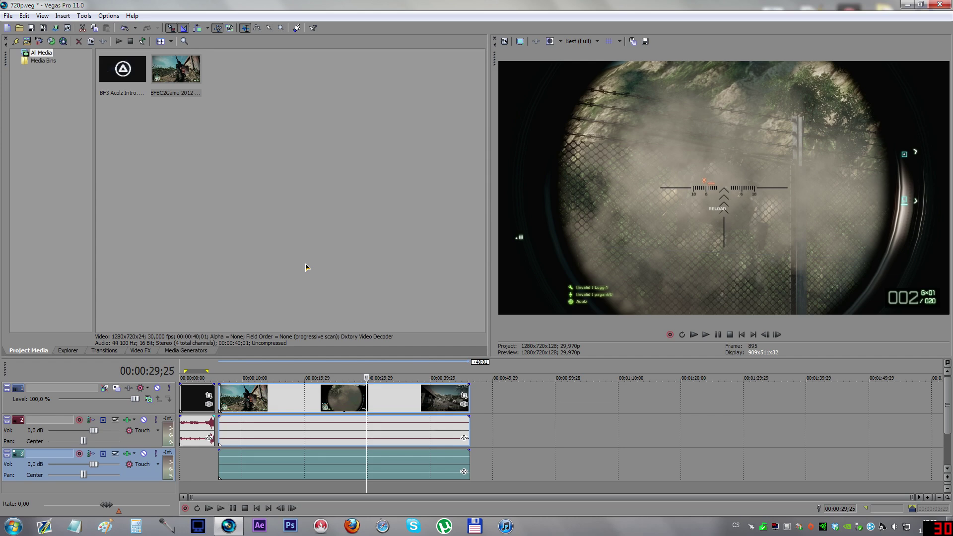
click(306, 437)
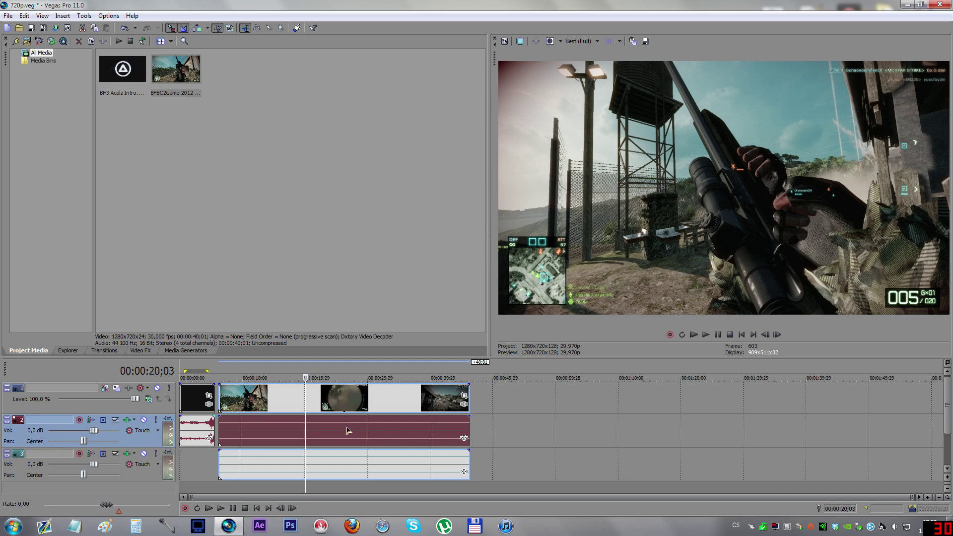
drag(336, 410, 352, 415)
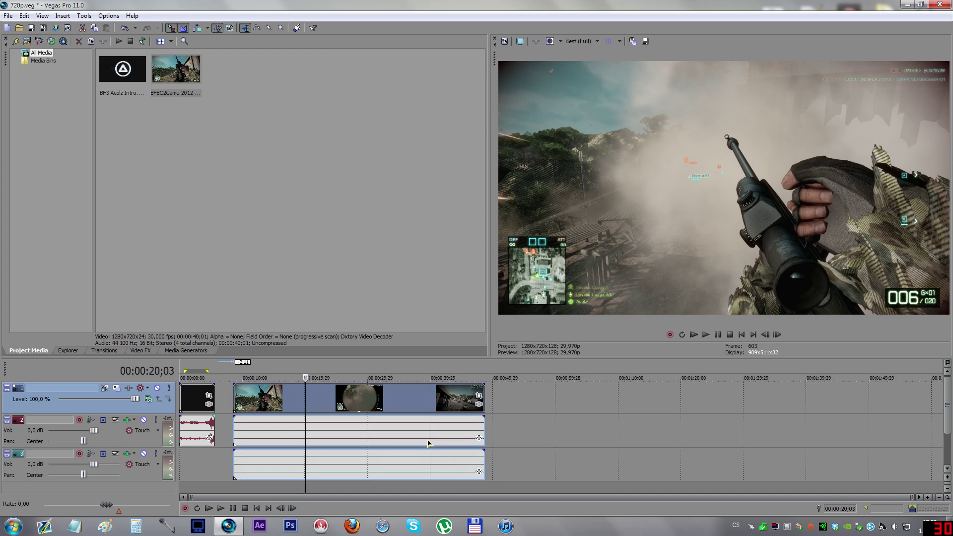
click(277, 442)
scroll(553, 436, up, 8)
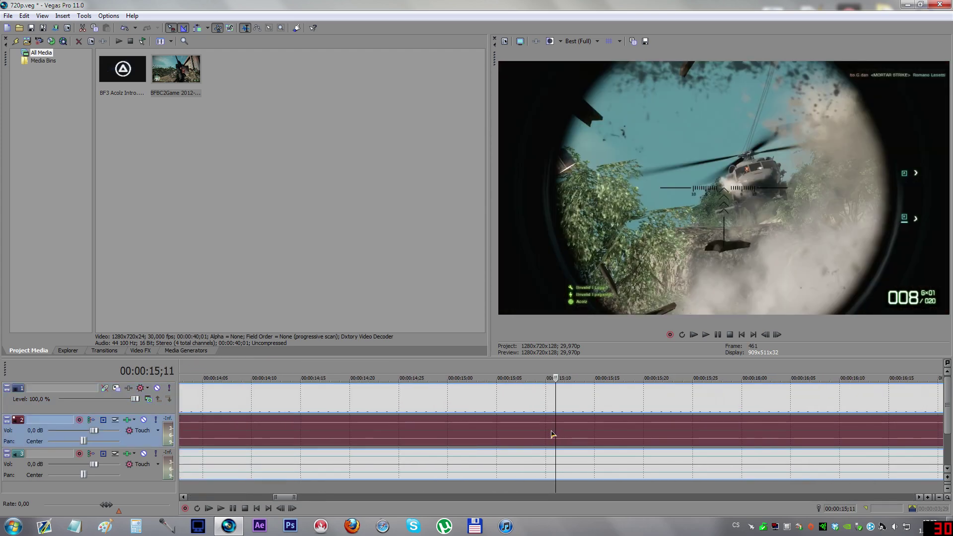
scroll(536, 427, down, 8)
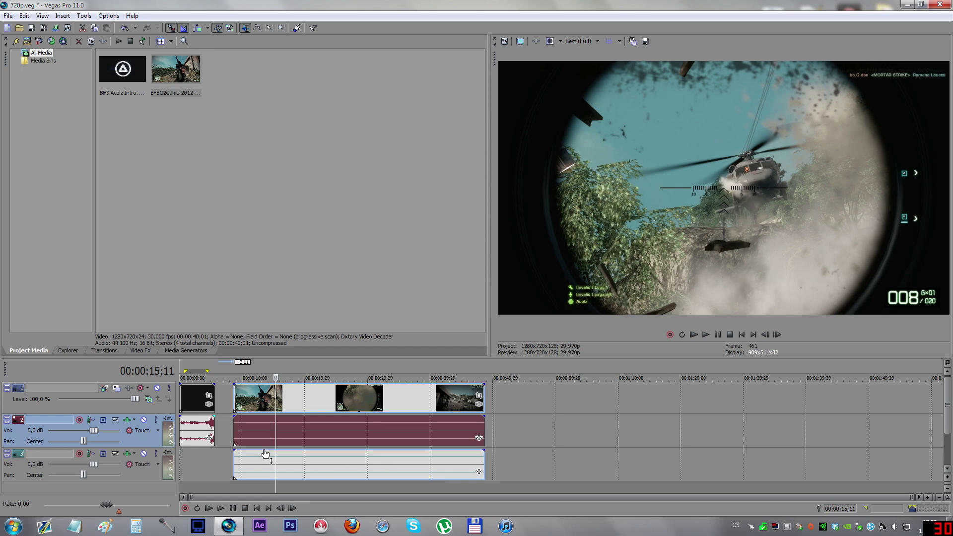
click(308, 453)
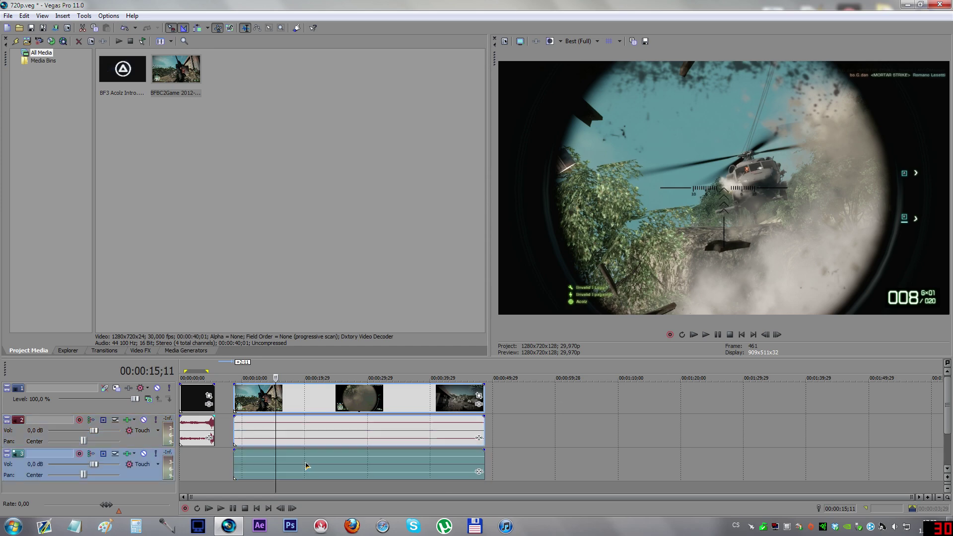
click(331, 436)
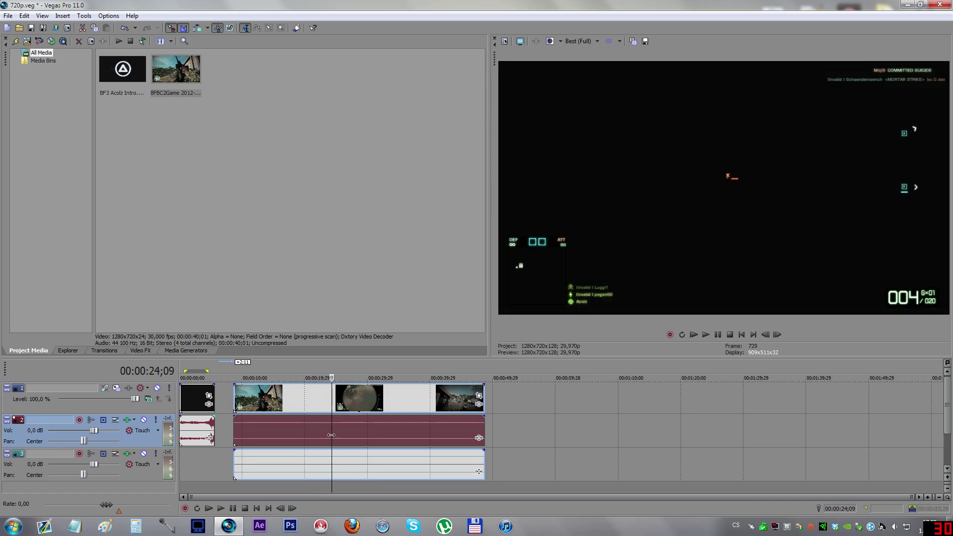
click(358, 433)
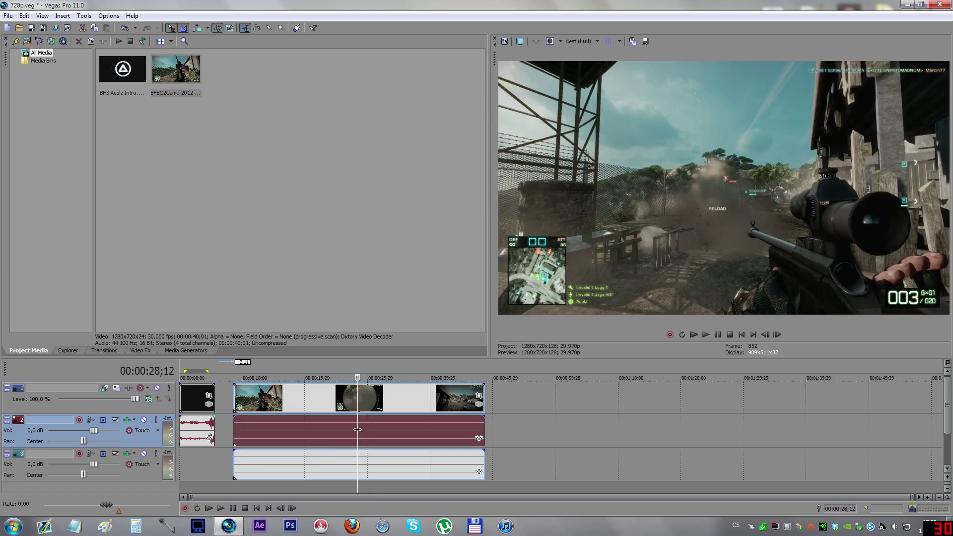
click(275, 431)
click(410, 427)
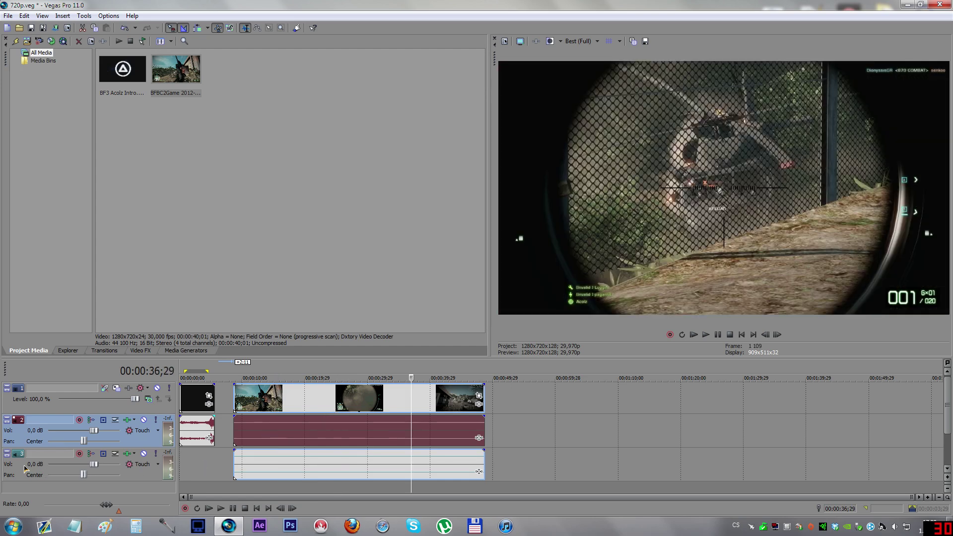
drag(91, 468, 110, 469)
click(269, 458)
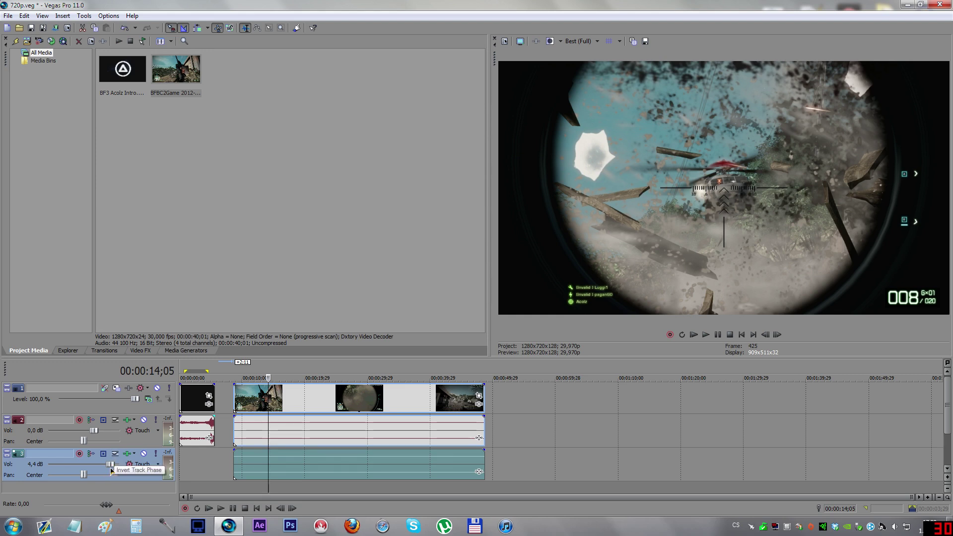
double_click(33, 464)
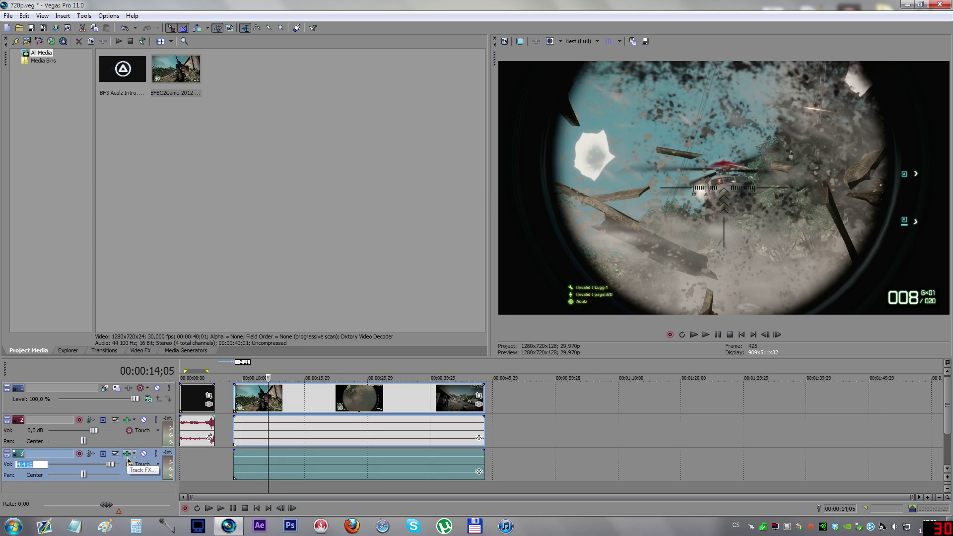
text(0)
key(Return)
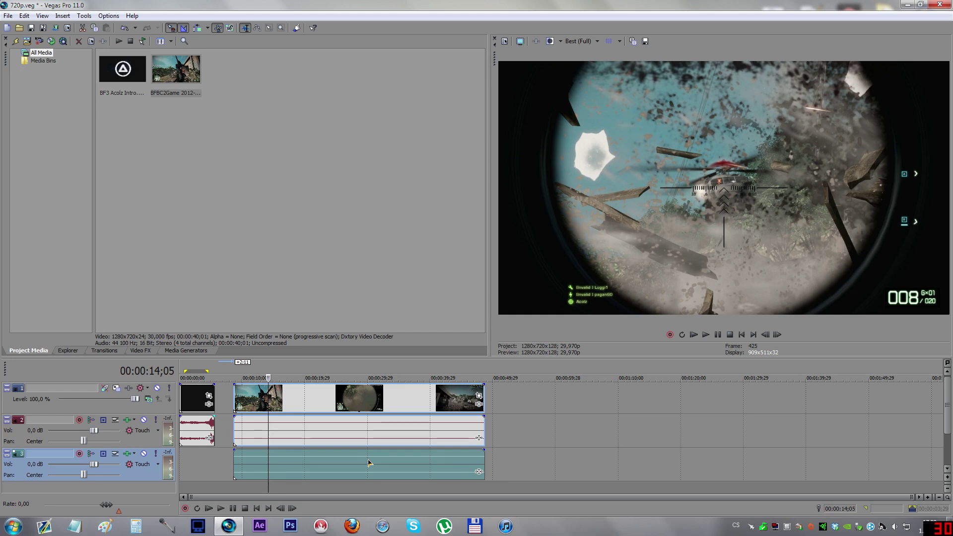
Exit Vegas Pro, discarding the unsaved changes to 720p.veg
click(939, 4)
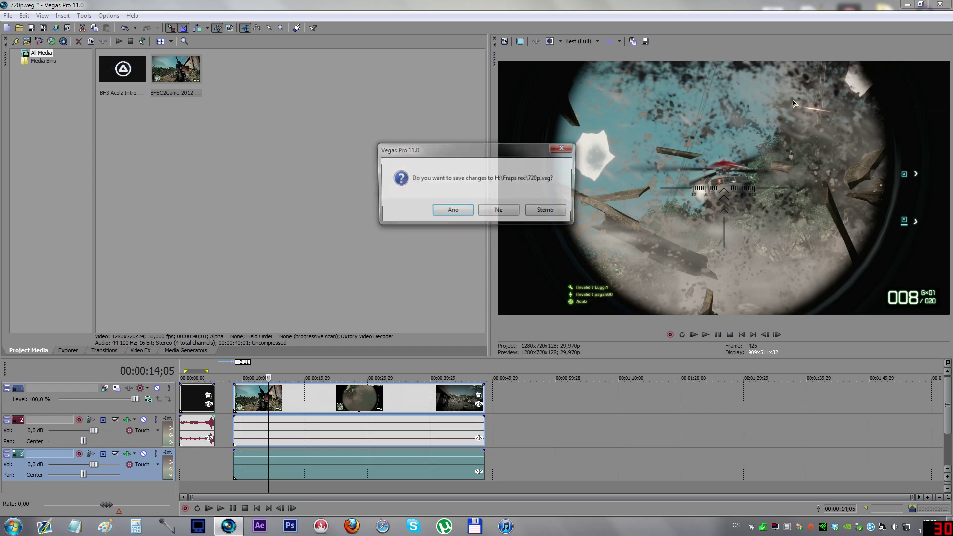
click(512, 213)
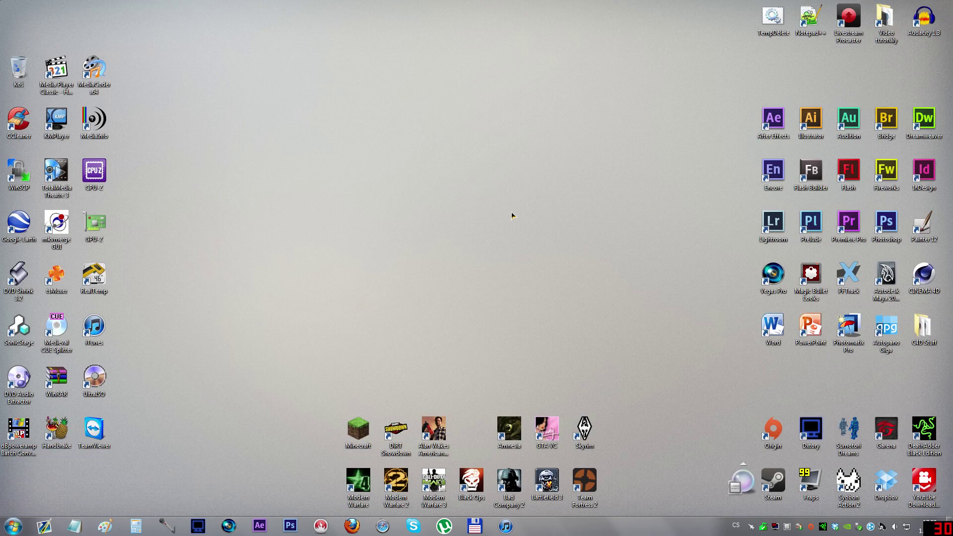